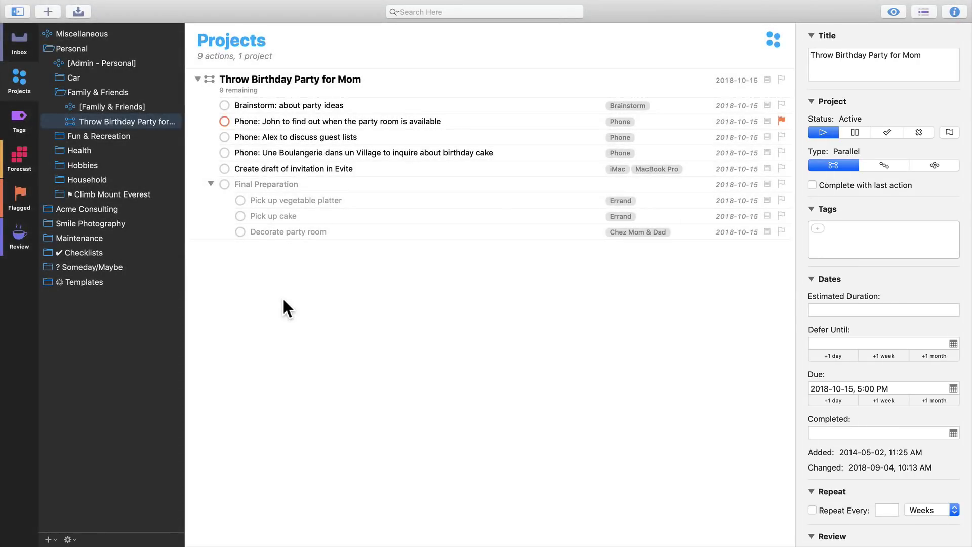
- Hide and re-show the sidebar and then the inspector pane
left_click(17, 11)
left_click(18, 11)
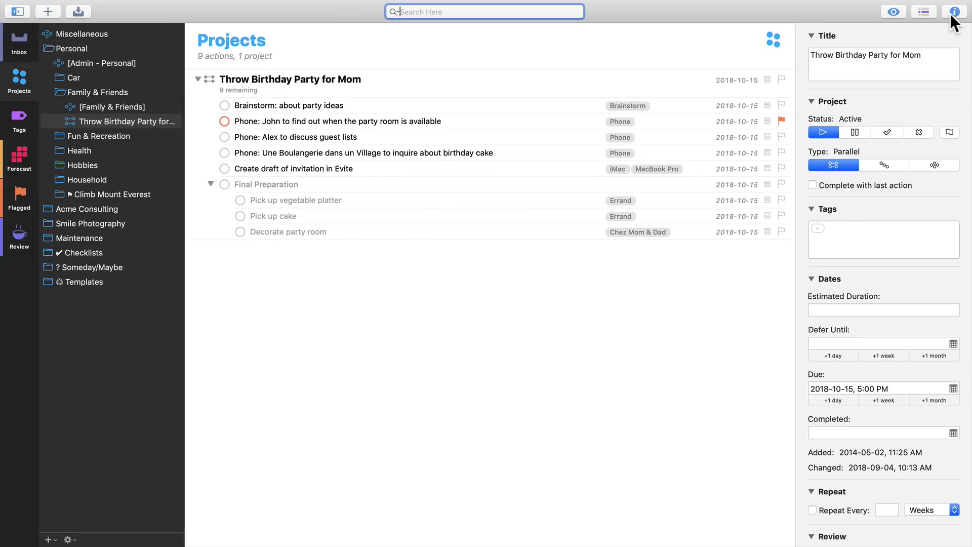
left_click(950, 13)
left_click(949, 12)
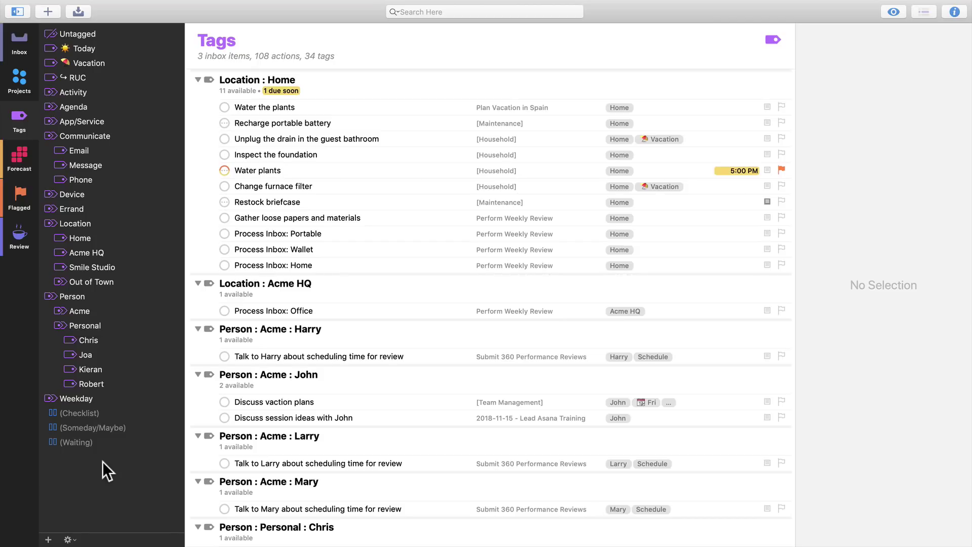
- Browse the actions tagged Home, Today and Vacation, then go to the Inbox
left_click(79, 236)
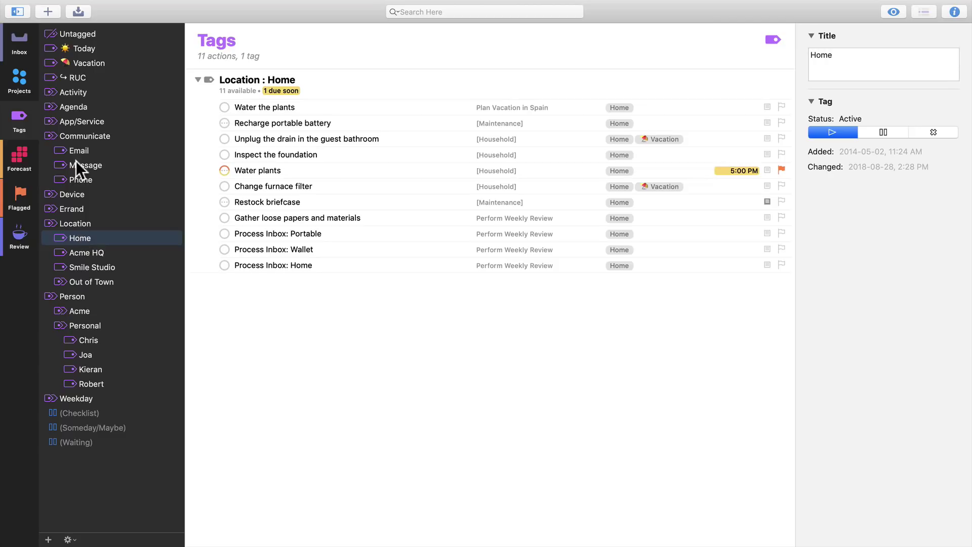
left_click(89, 48)
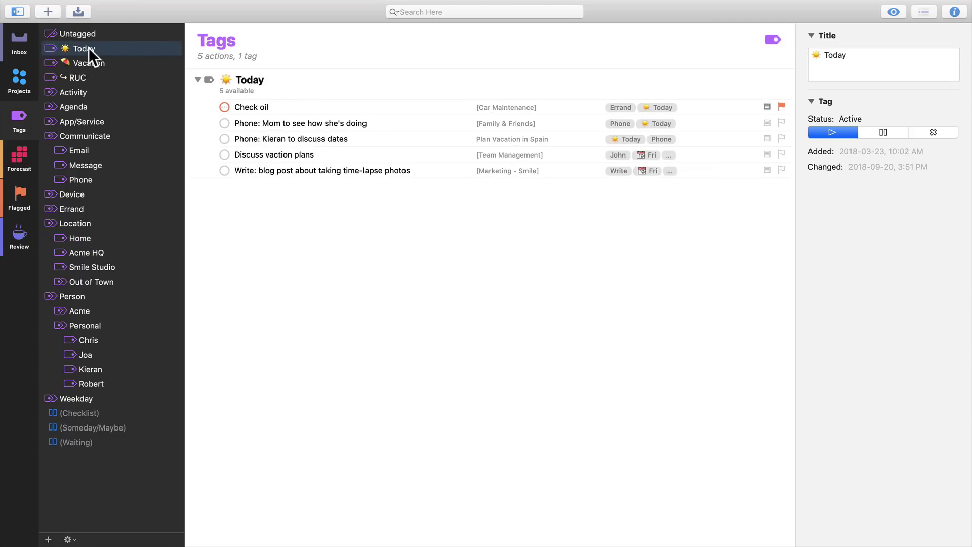
left_click(89, 63)
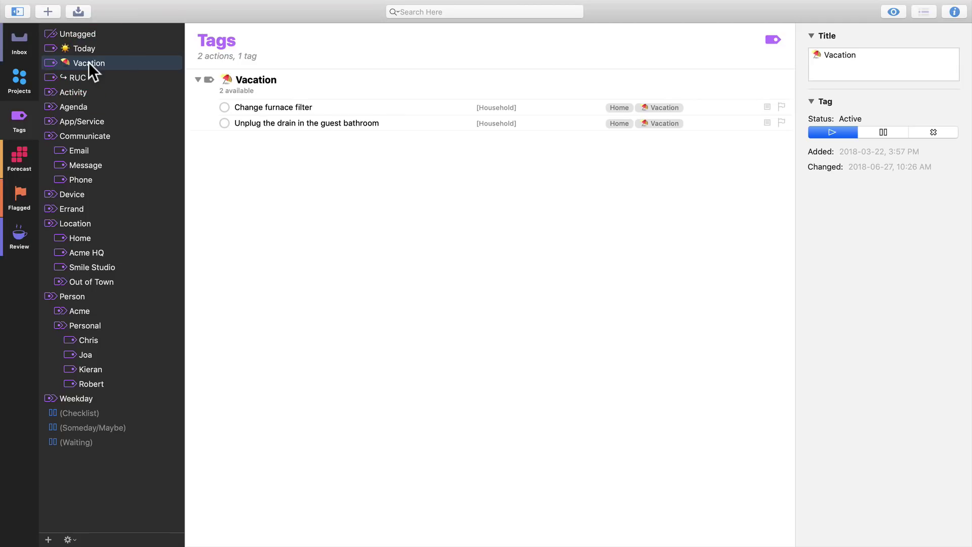
left_click(25, 45)
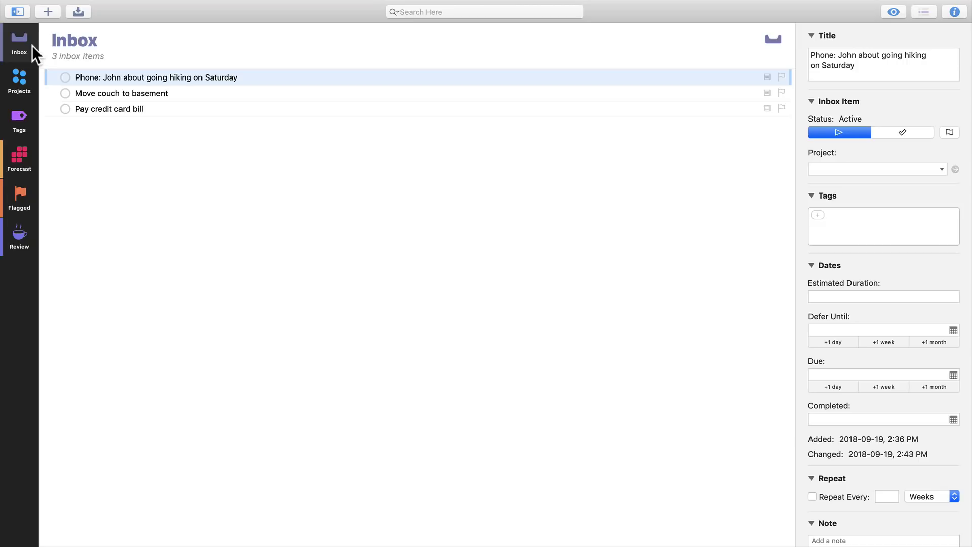
- Assign the hiking phone-call inbox item to the Fun & Recreation project
left_click(274, 76)
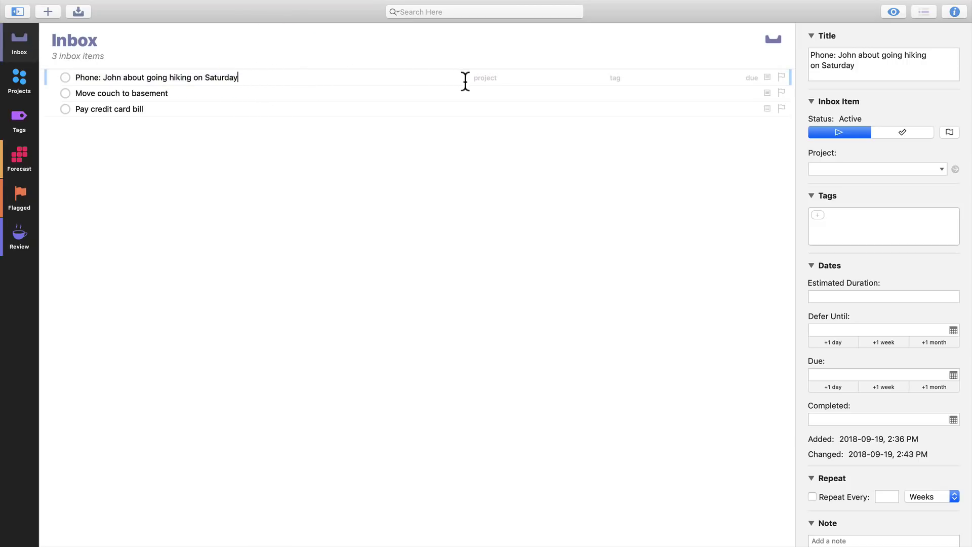
left_click(481, 77)
type("fun")
key("Return")
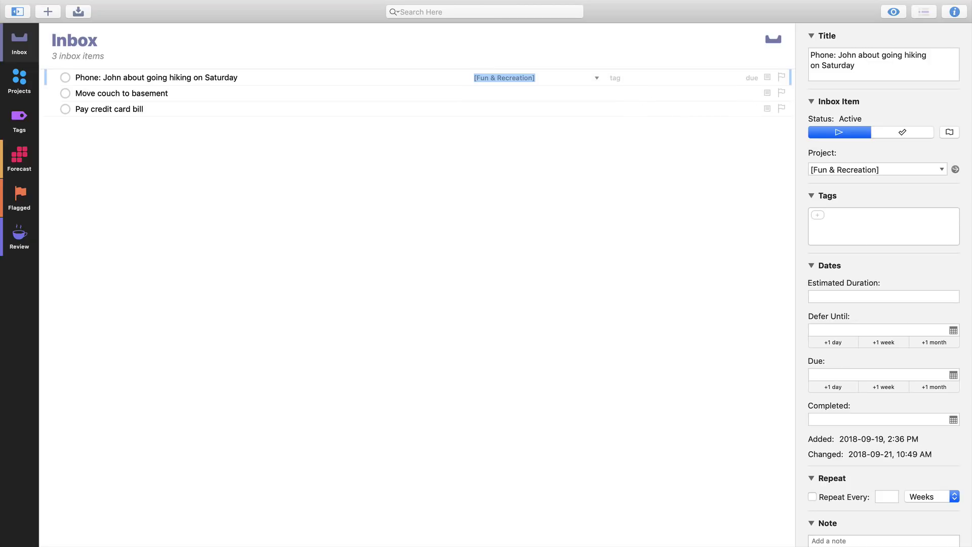
- Tag the hiking item Phone and Today, then select Move couch to basement
key("Tab")
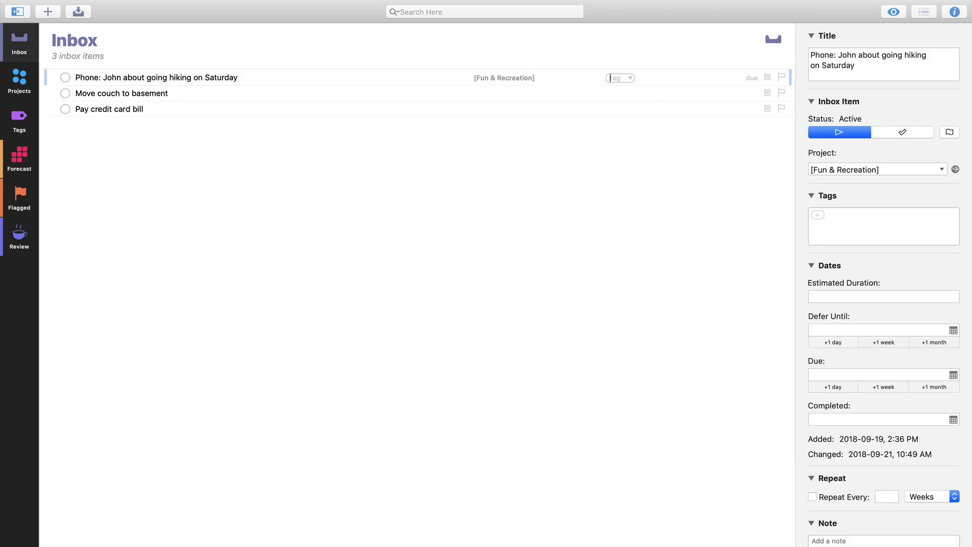
type("pho")
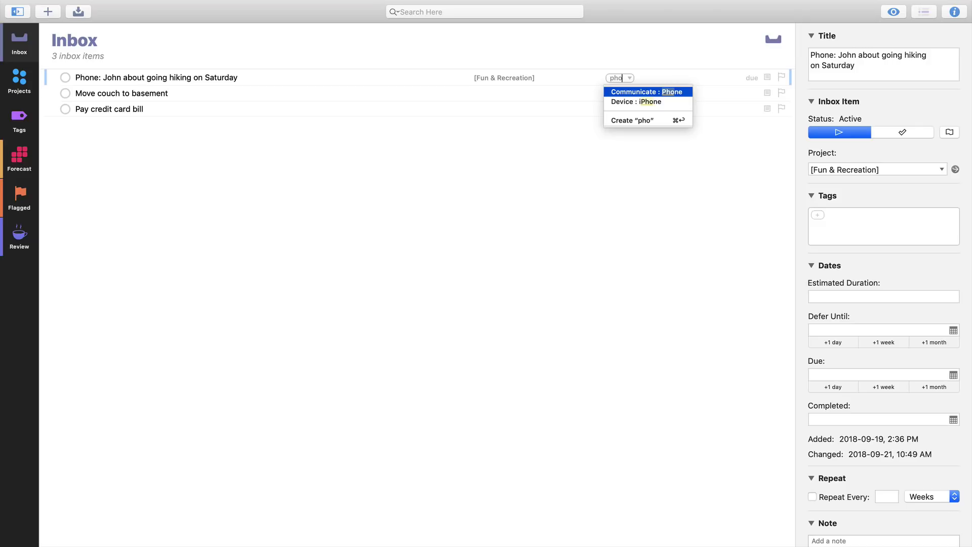
key("Return")
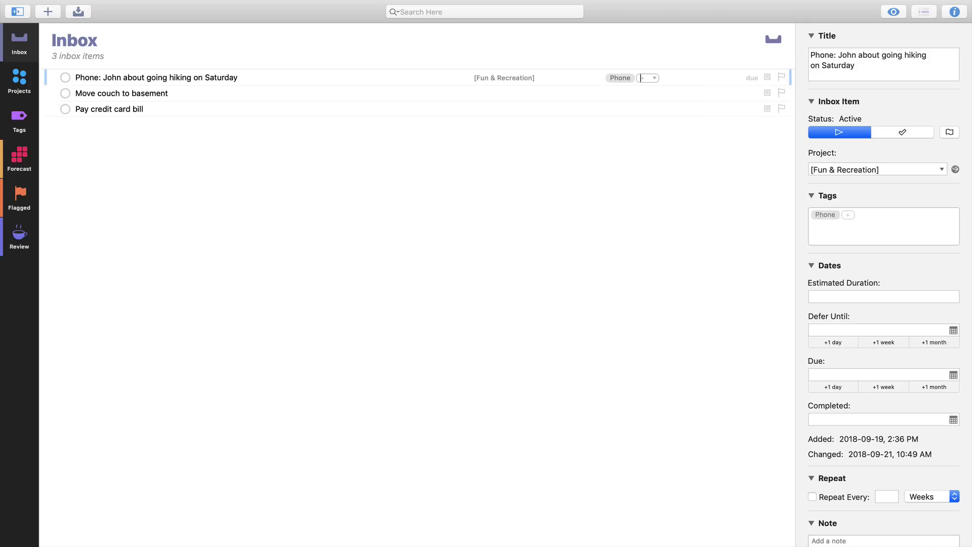
type("today")
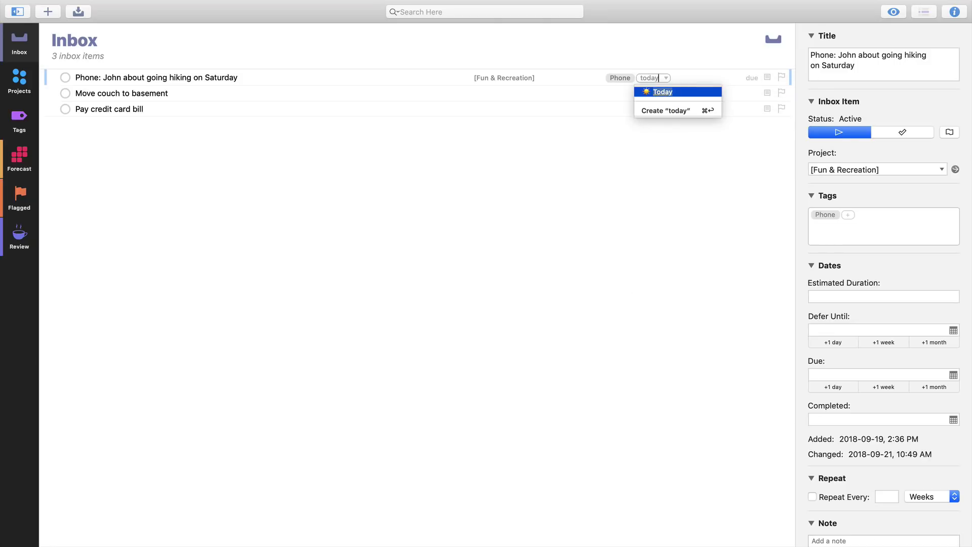
key("Return")
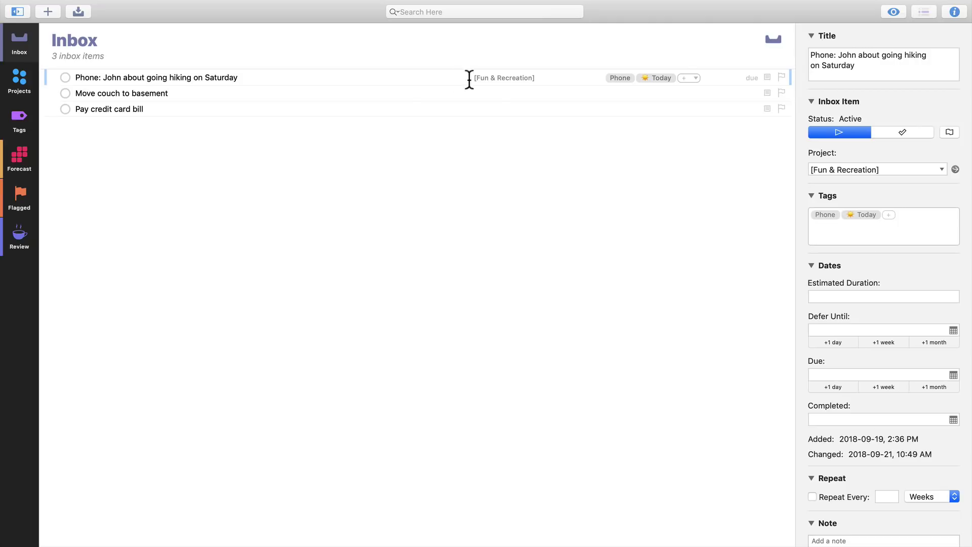
left_click(416, 95)
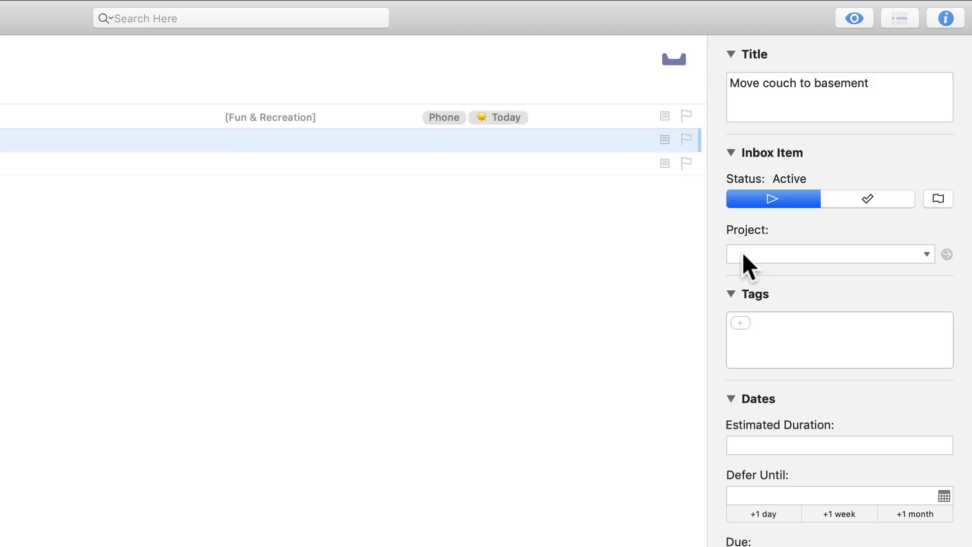
- Put Move couch to basement in the Household project
left_click(741, 254)
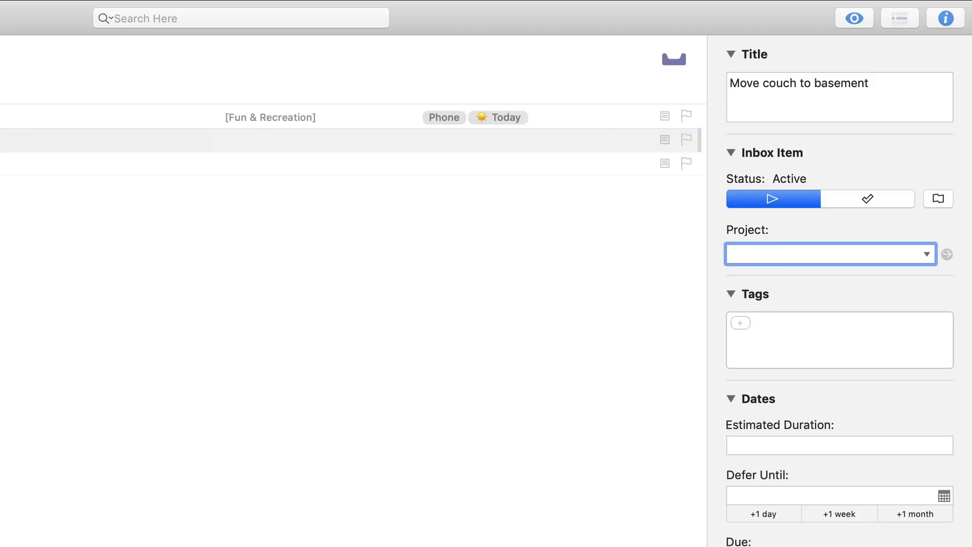
type("house")
key("Return")
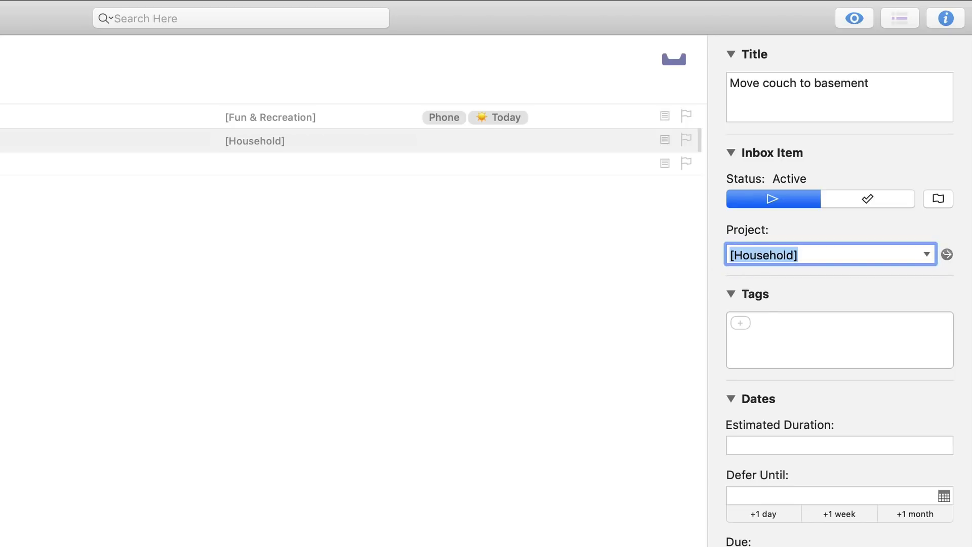
- Tag the couch item Home, a person tag and Vacation
left_click(743, 322)
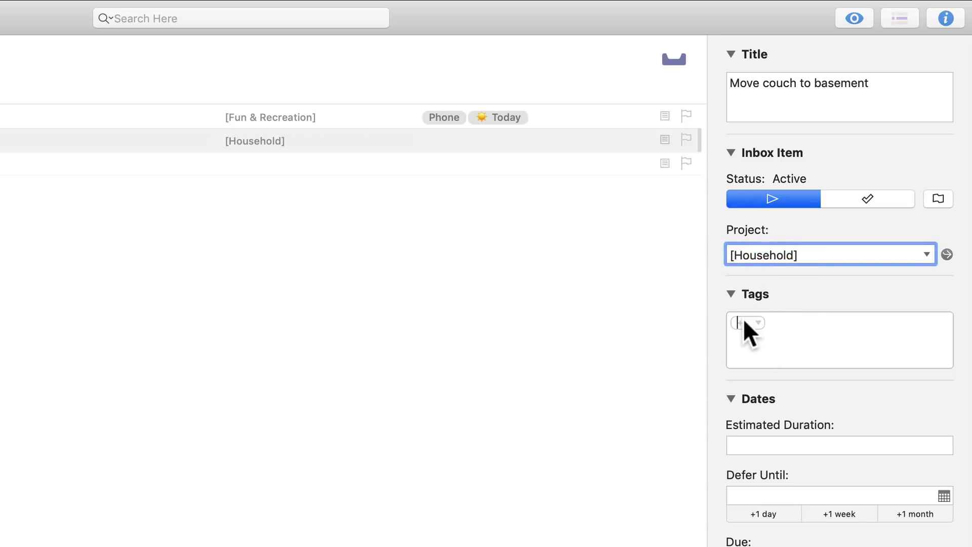
type("home")
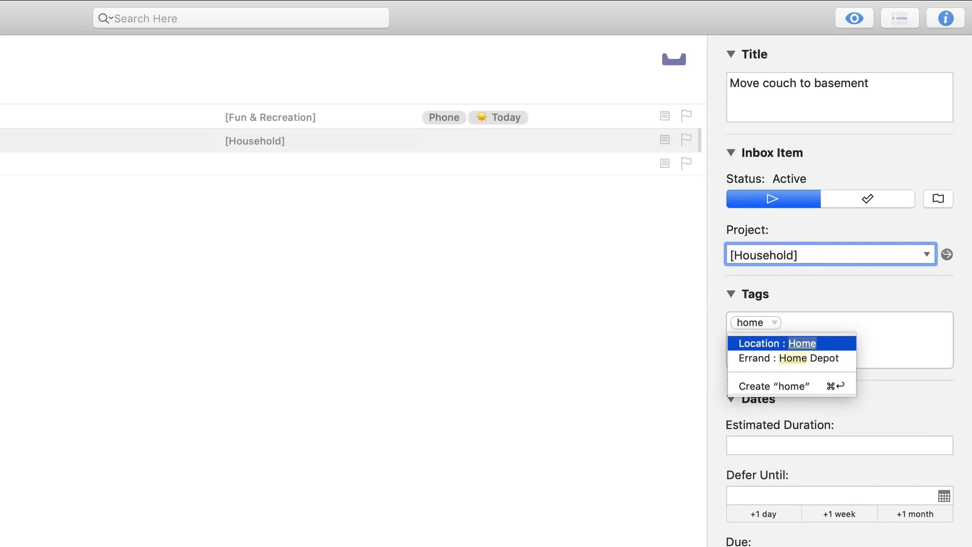
key("Return")
type("chris")
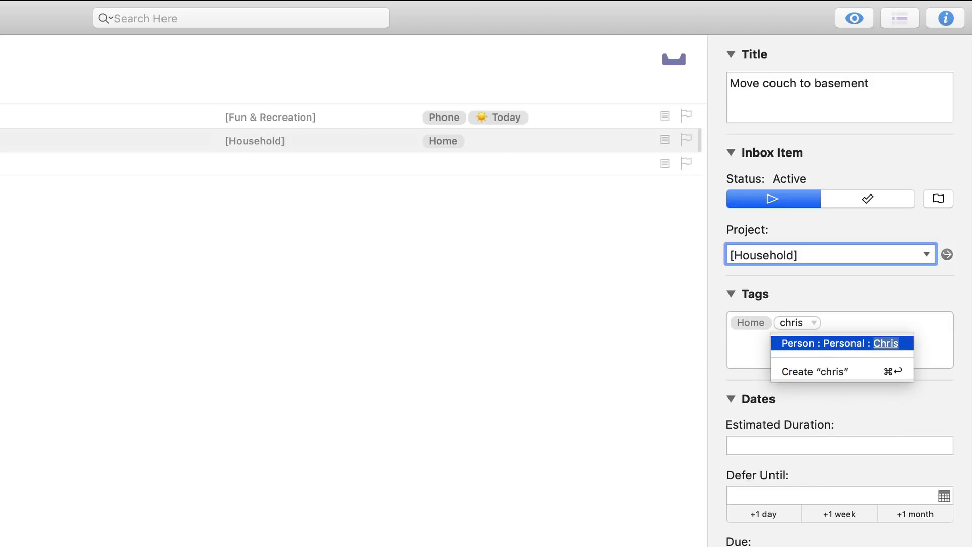
key("Return")
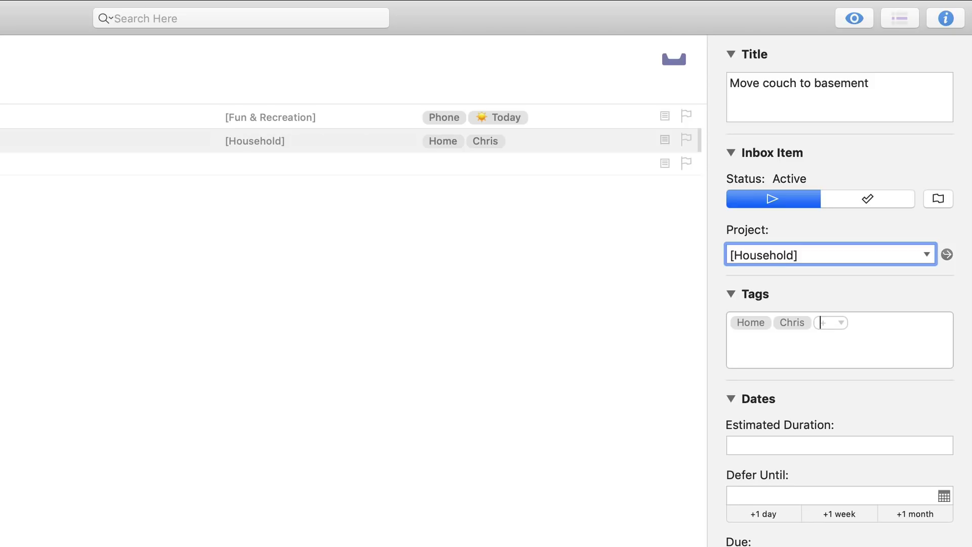
type("vaca")
key("Return")
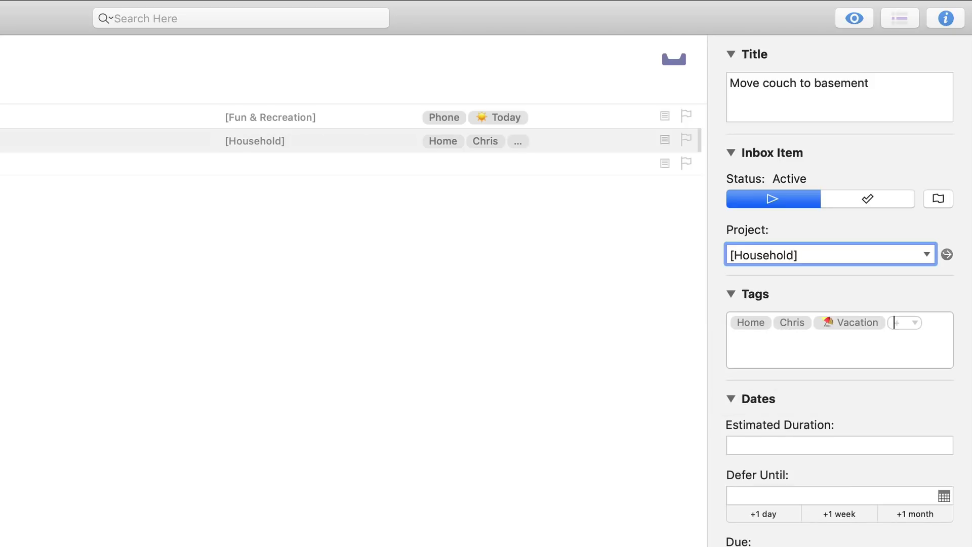
left_click(787, 317)
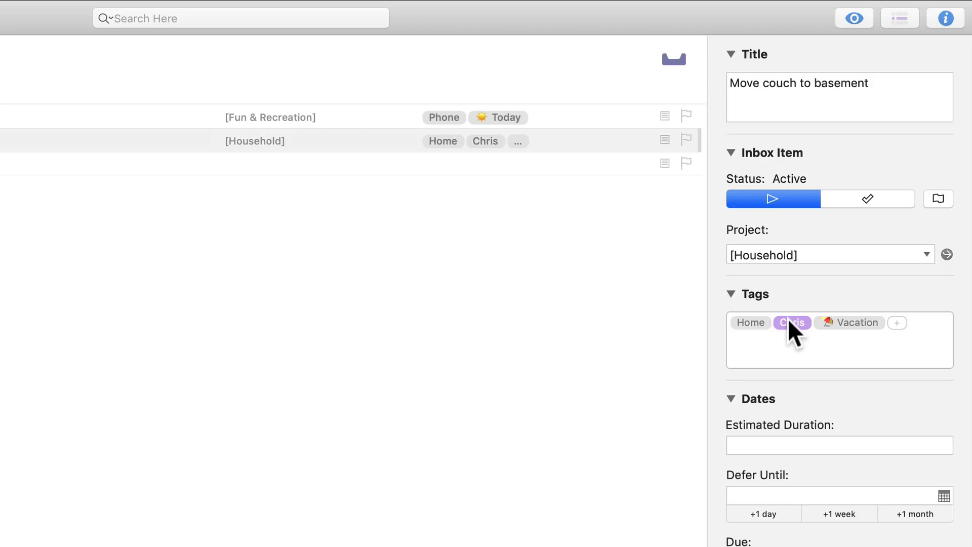
- List the Vacation tag's actions and drag Move couch to basement to the top
right_click(821, 319)
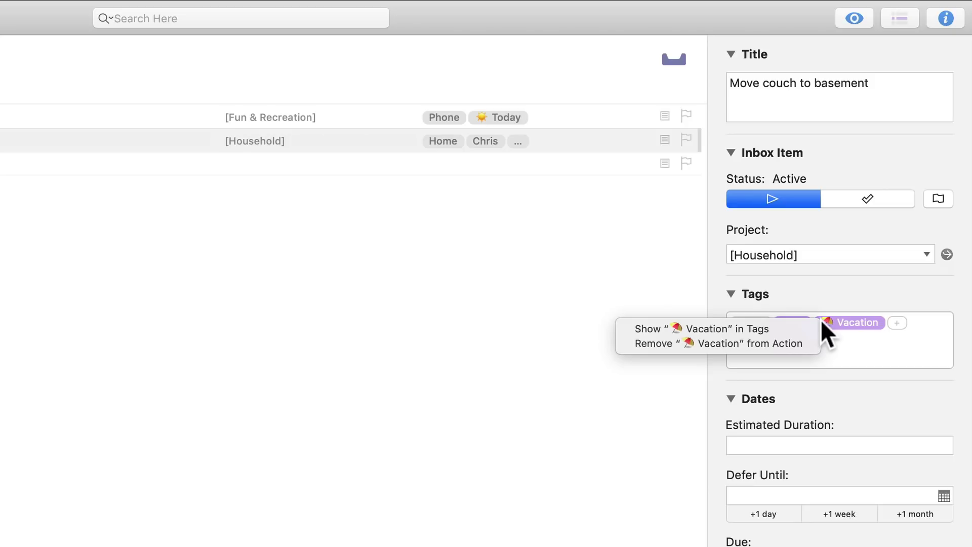
left_click(805, 328)
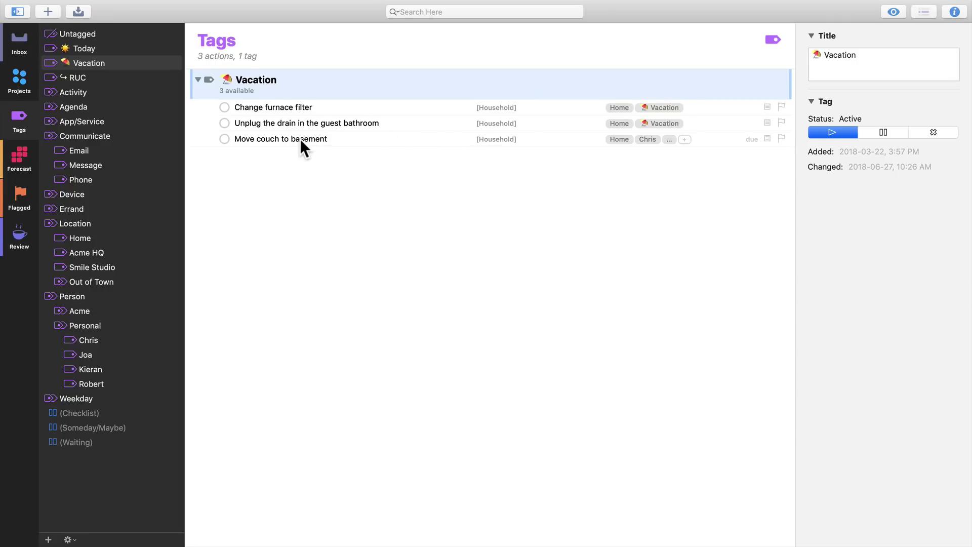
left_click(300, 139)
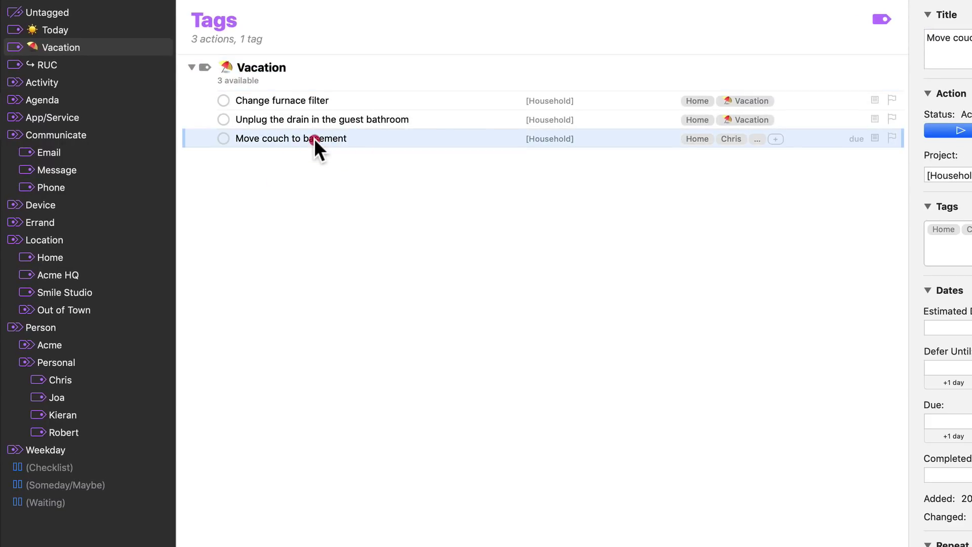
left_click_drag(313, 138, 308, 93)
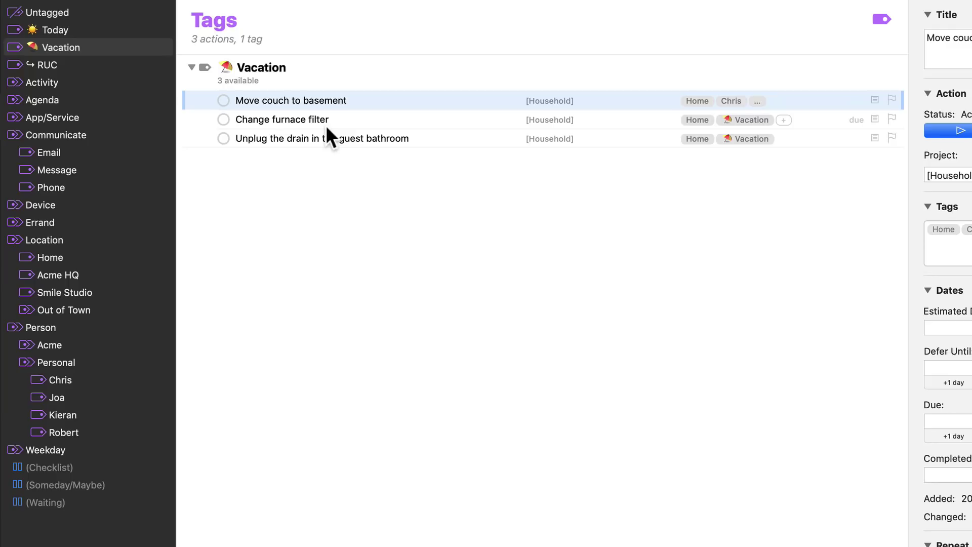
- Show all actions carrying the couch item's person tag in Tags
left_click(729, 101)
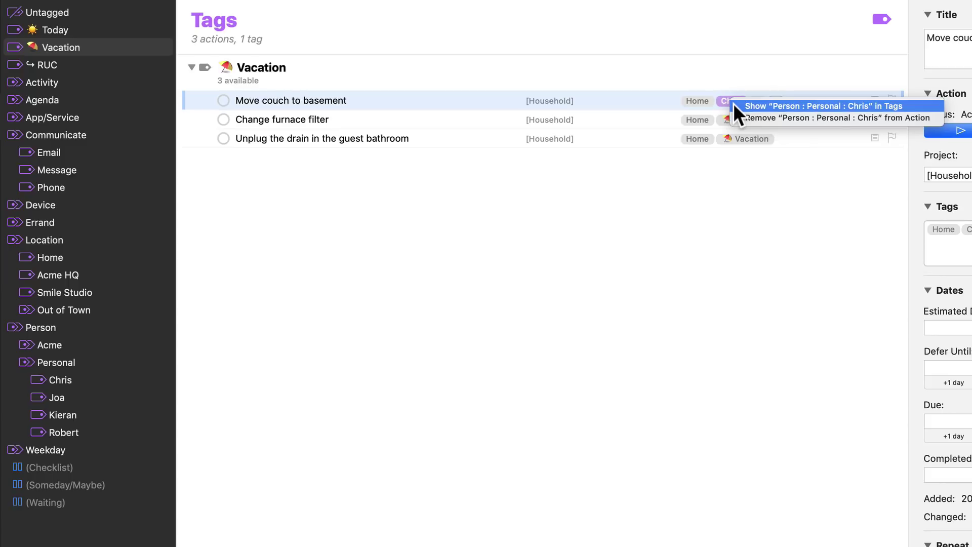
left_click(733, 104)
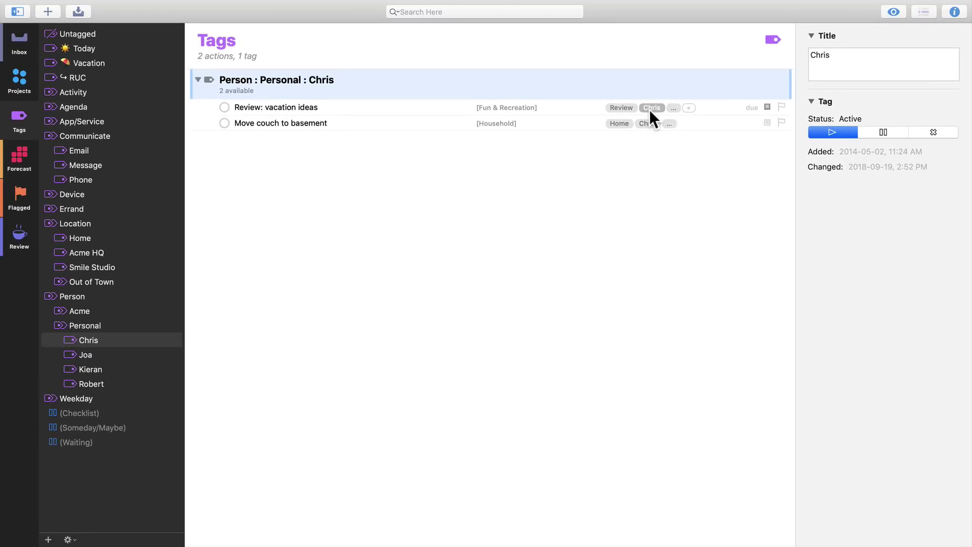
- File the inbox's Pay credit card bill under Admin - Personal with the Admin tag
left_click(24, 43)
left_click(158, 76)
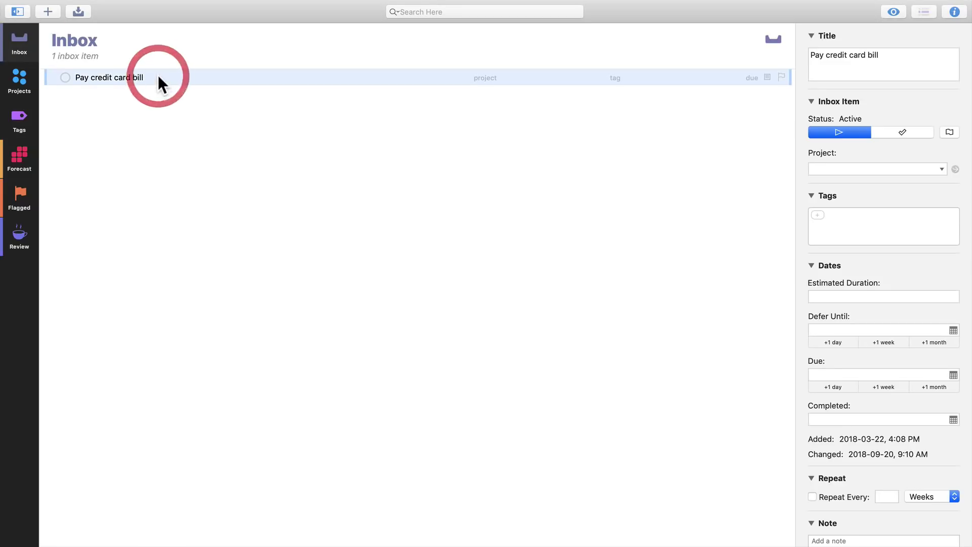
left_click(845, 163)
type("admin")
key("Return")
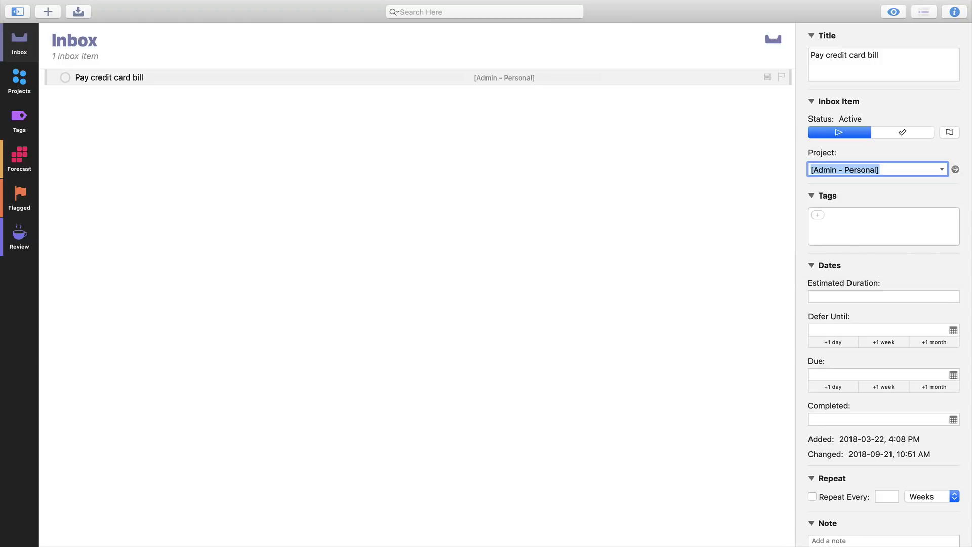
left_click(819, 213)
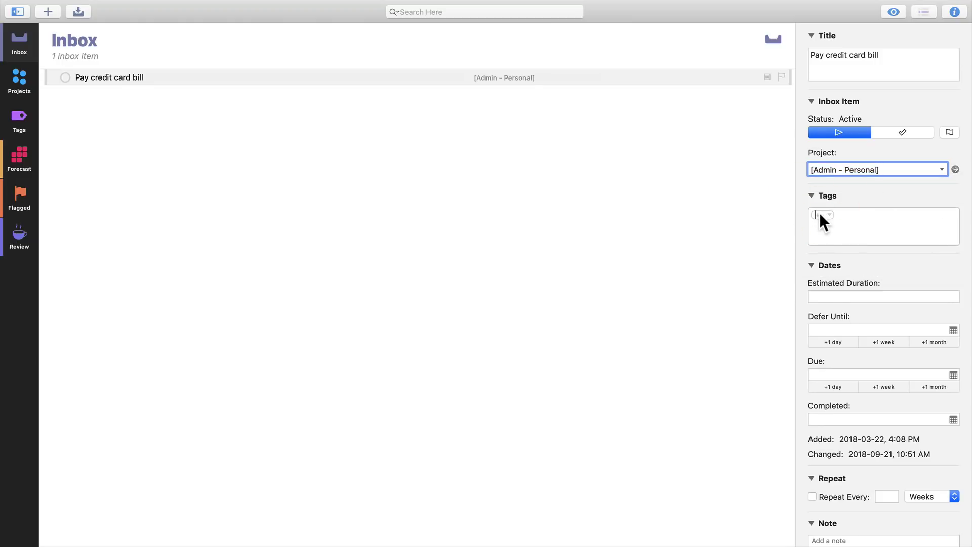
type("adm")
key("Return")
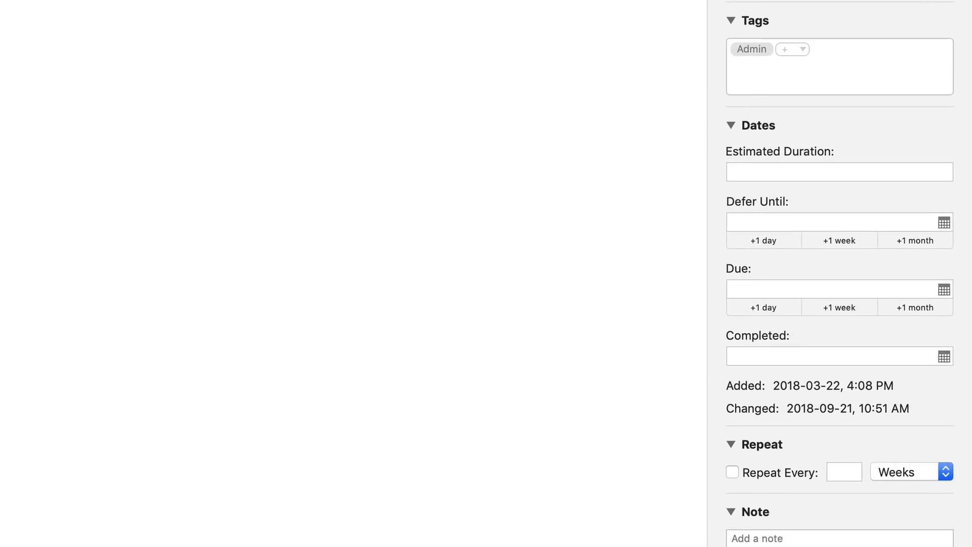
- Make the bill due October 5 and start entering its defer date
left_click(742, 287)
type("oct 5")
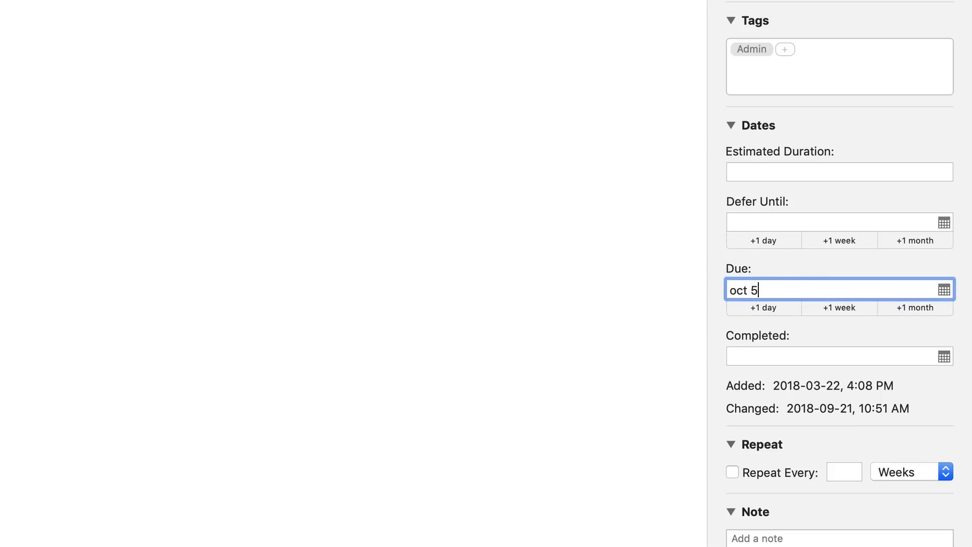
key("Return")
left_click(742, 222)
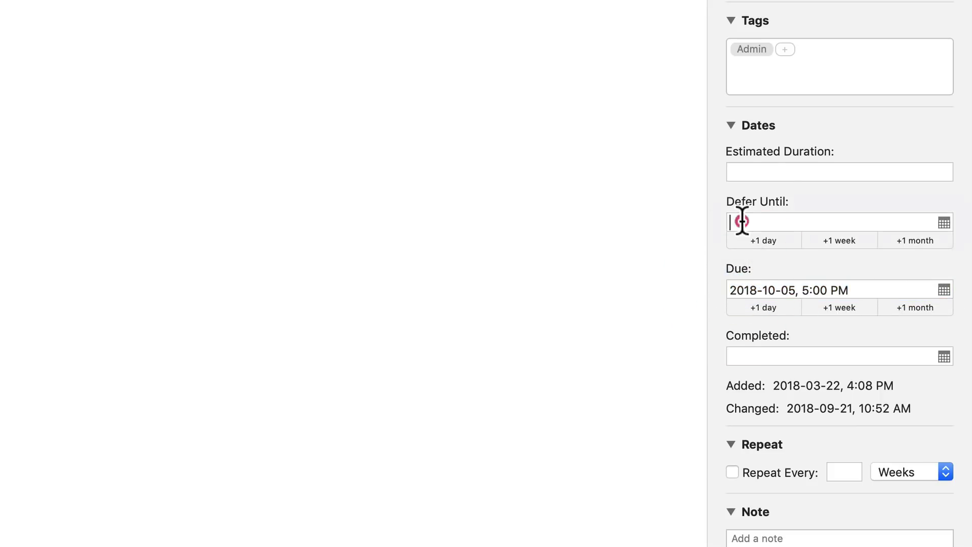
type("setp")
key("BackSpace")
key("BackSpace")
key("BackSpace")
- Defer the credit card bill until September 21
type("p 21")
key("Return")
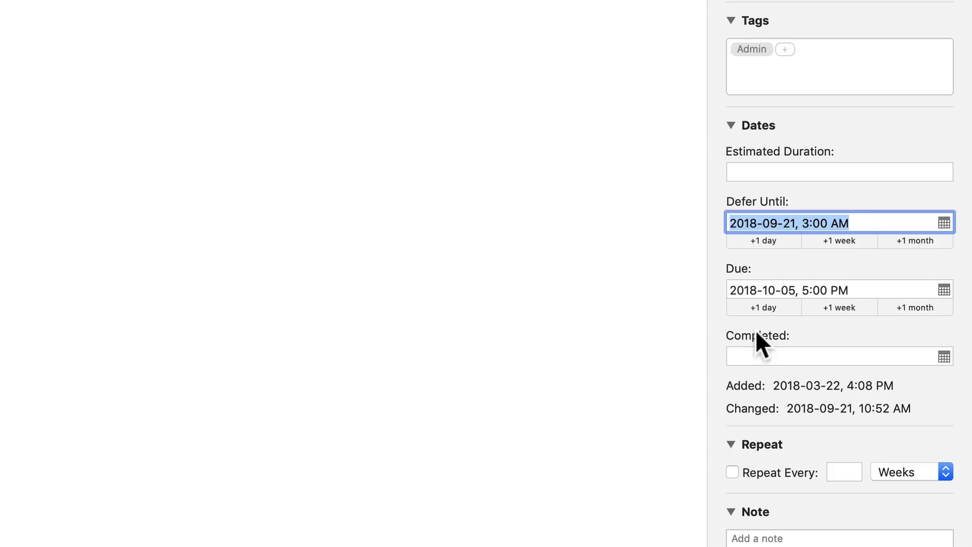
scroll(758, 343, "down", 5)
- Make the bill repeat every month on the first Friday
left_click(735, 307)
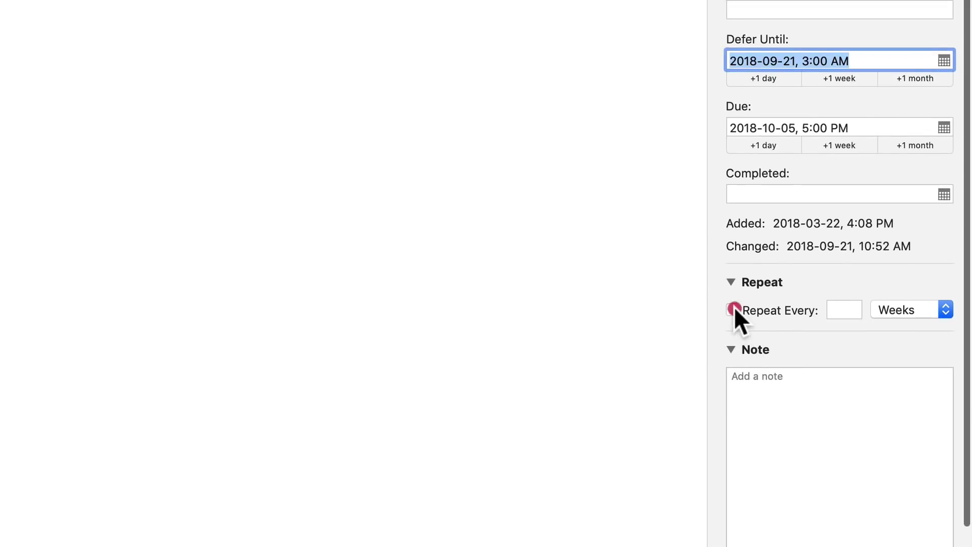
left_click(910, 310)
left_click(898, 326)
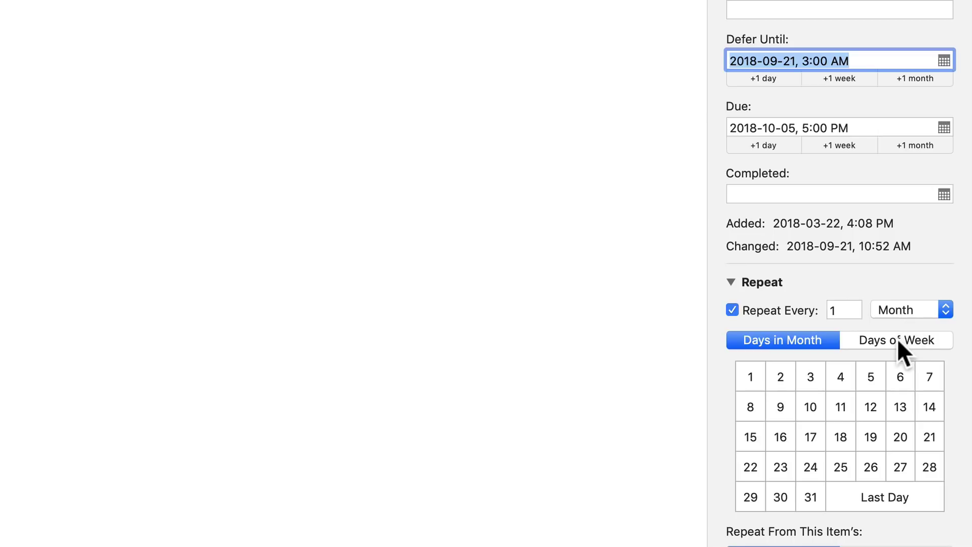
left_click(897, 340)
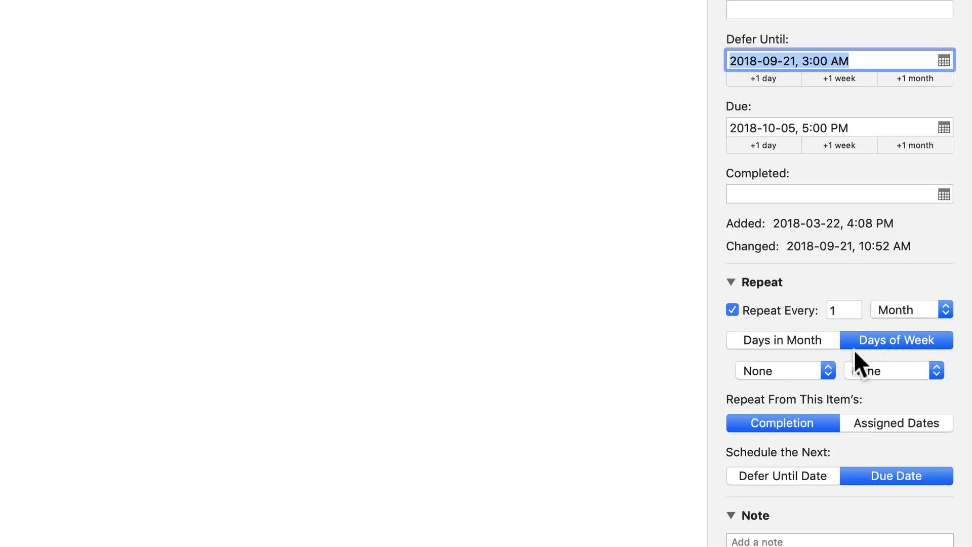
left_click(805, 371)
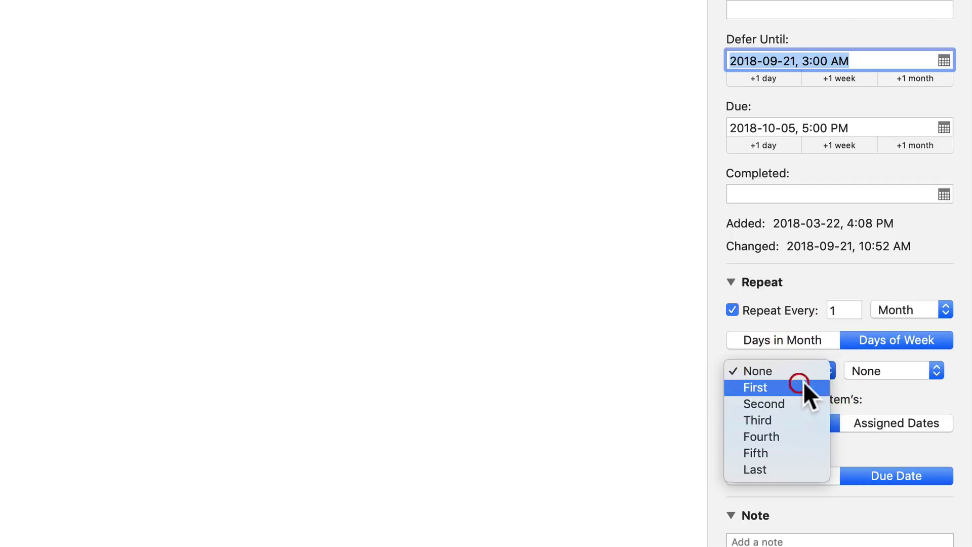
left_click(813, 386)
left_click(888, 373)
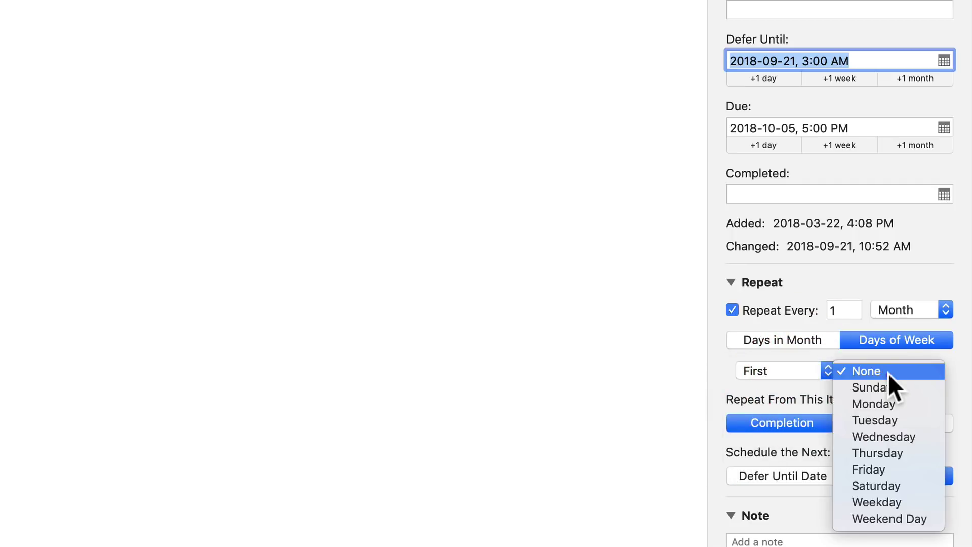
left_click(891, 469)
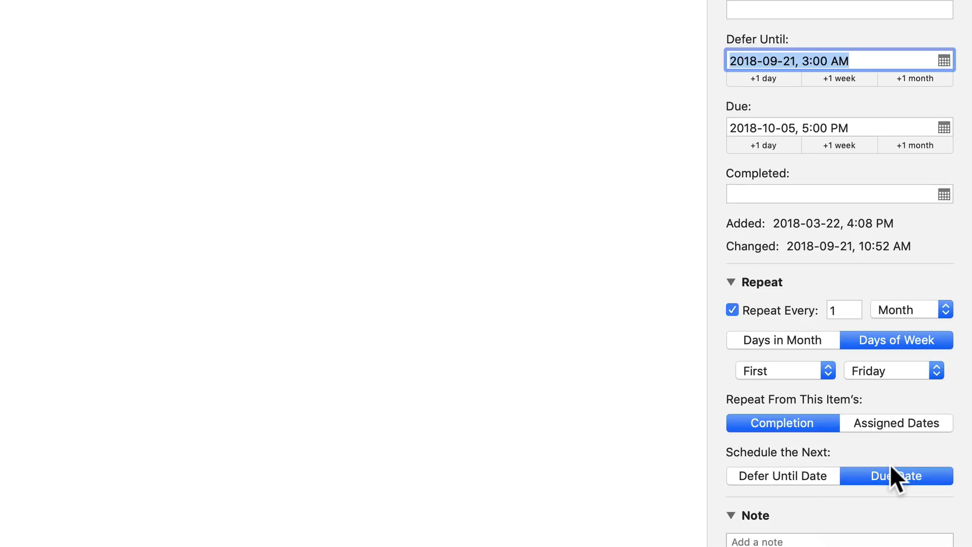
- Repeat the bill from its assigned dates and mark it completed
left_click(884, 424)
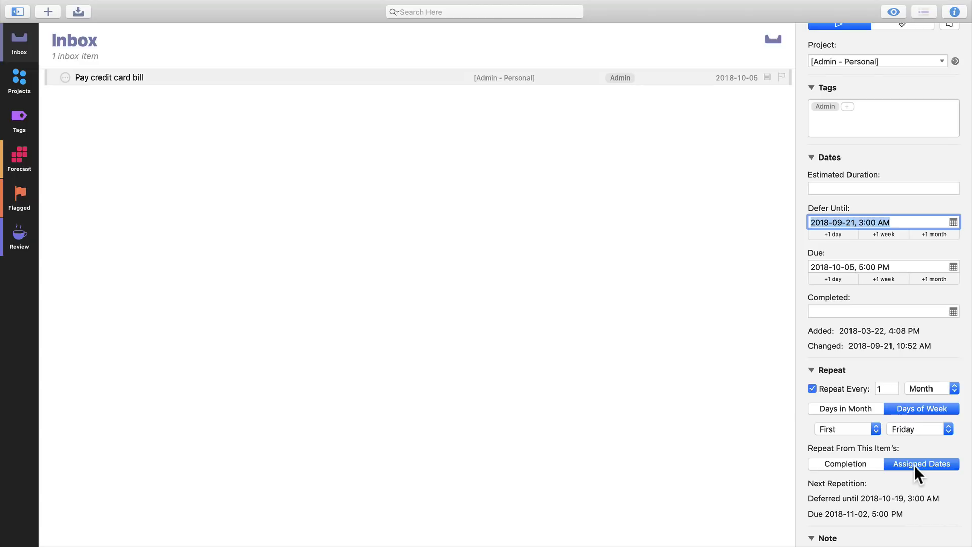
left_click(64, 78)
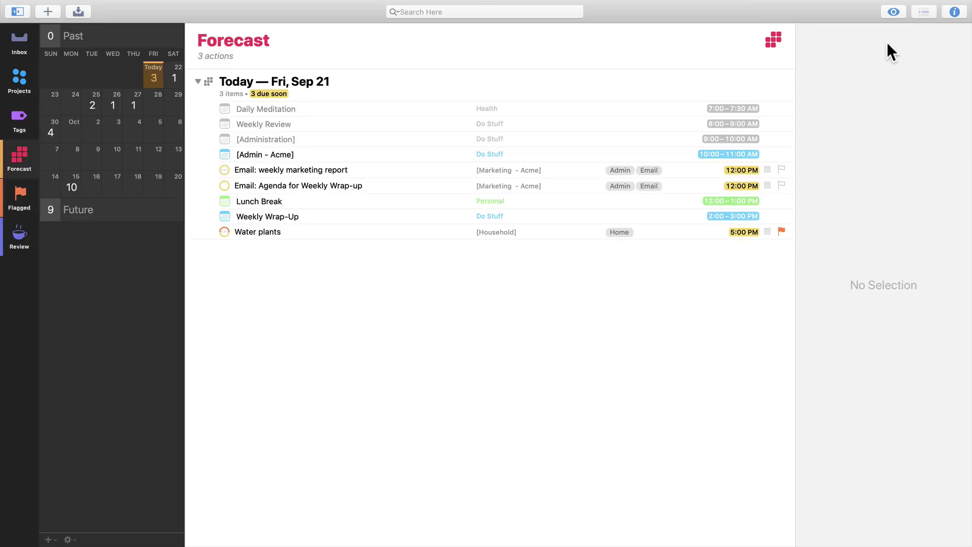
- Set Forecast view options so Today also shows items tagged Today
left_click(893, 11)
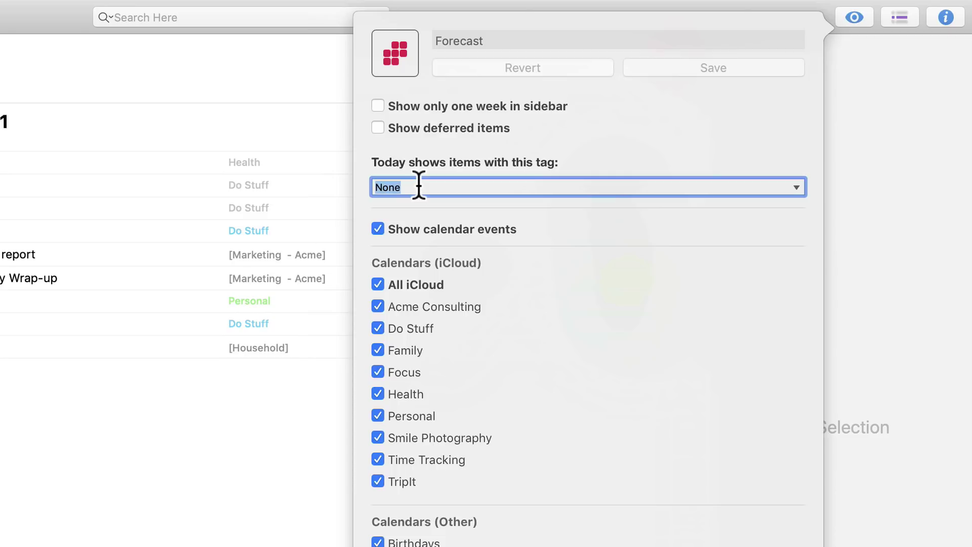
type("To")
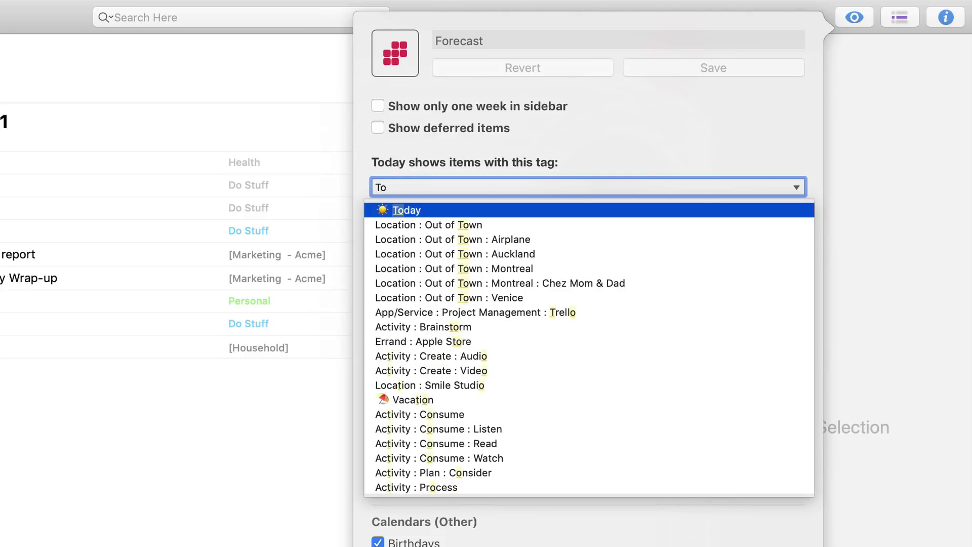
key("Return")
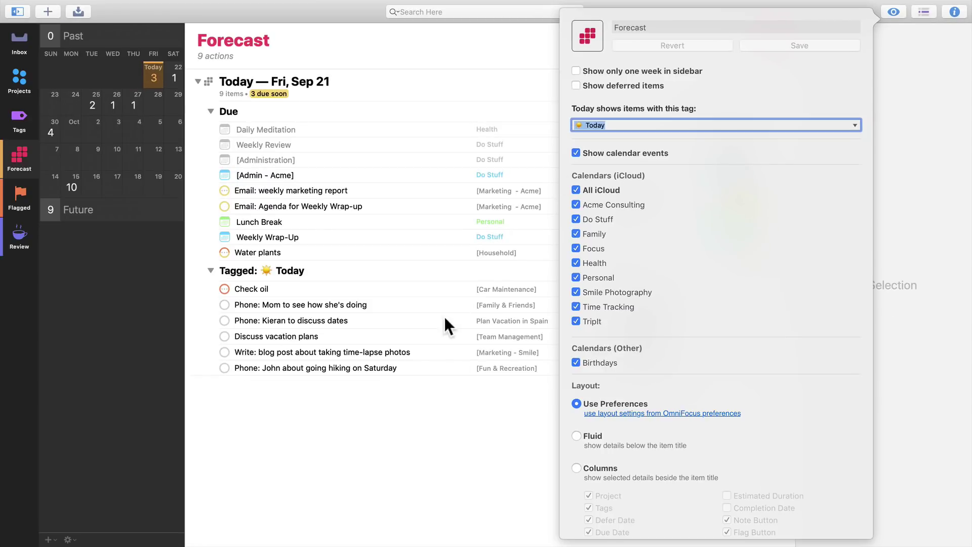
left_click(382, 413)
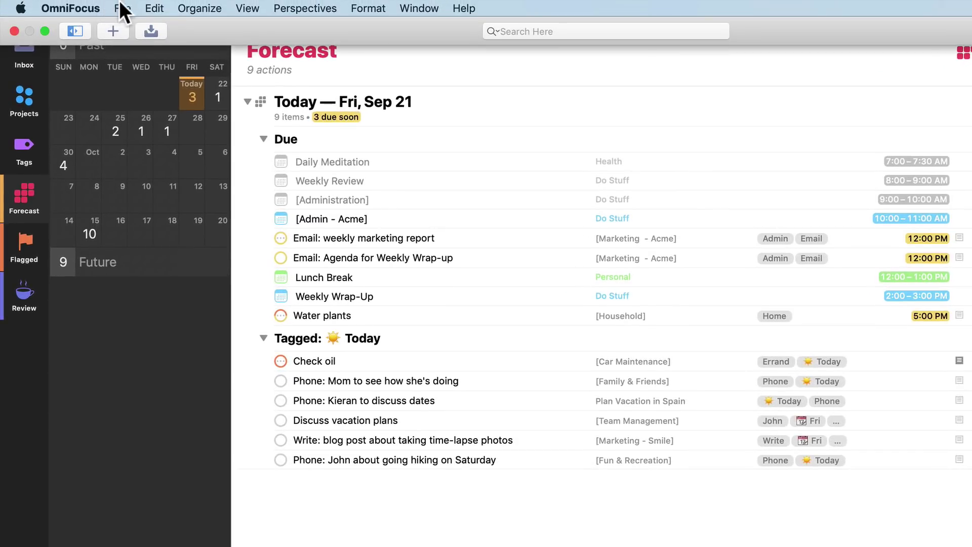
- Quick Open 'phone' and open the Phone tag's 14 actions in a new tab
left_click(121, 6)
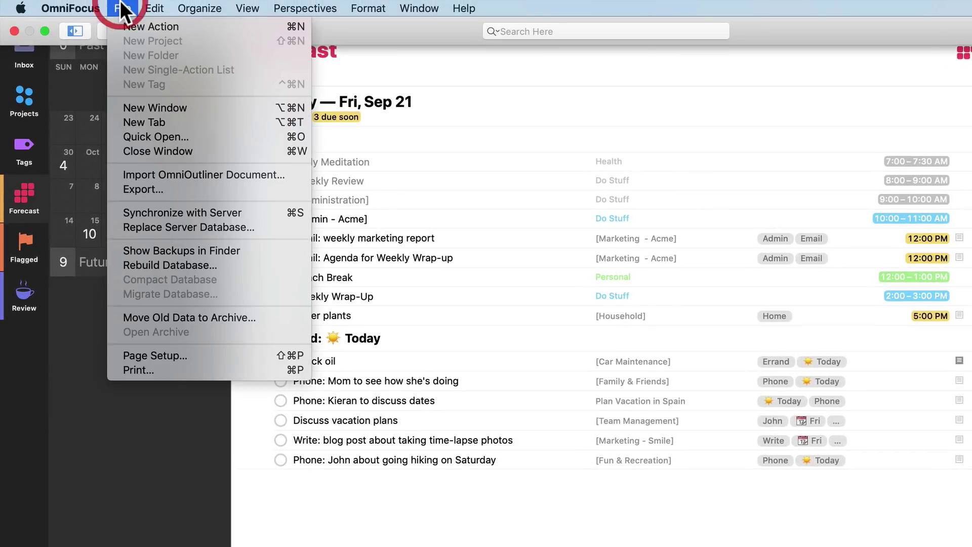
left_click(138, 137)
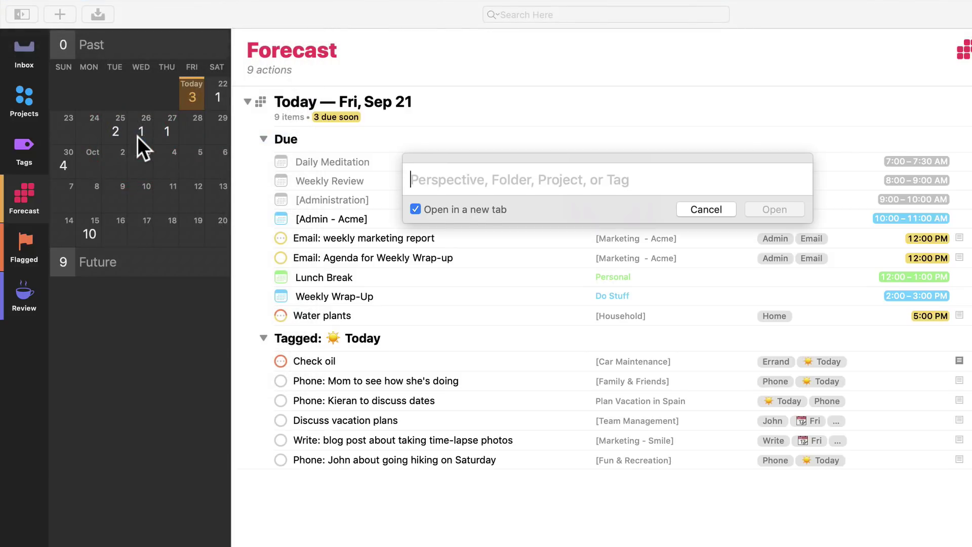
type("phone")
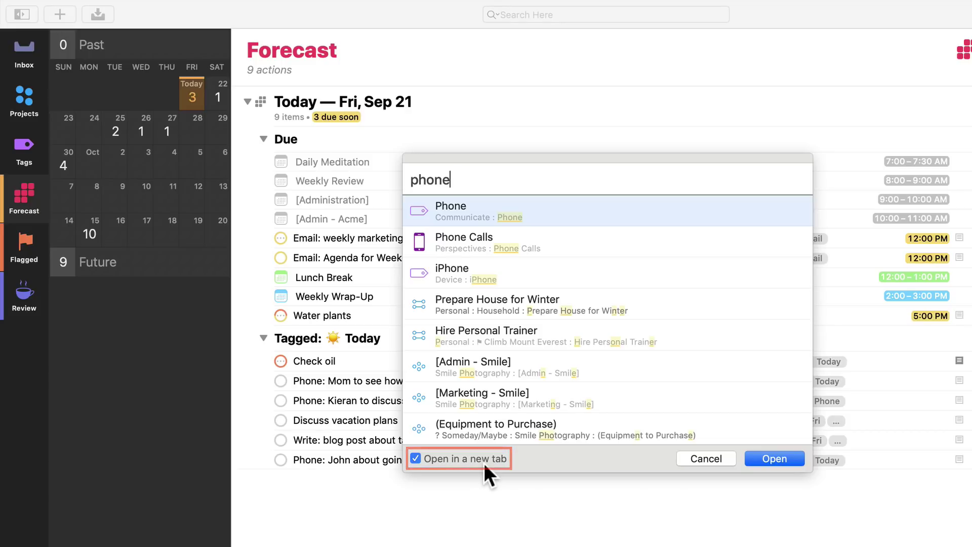
left_click(763, 457)
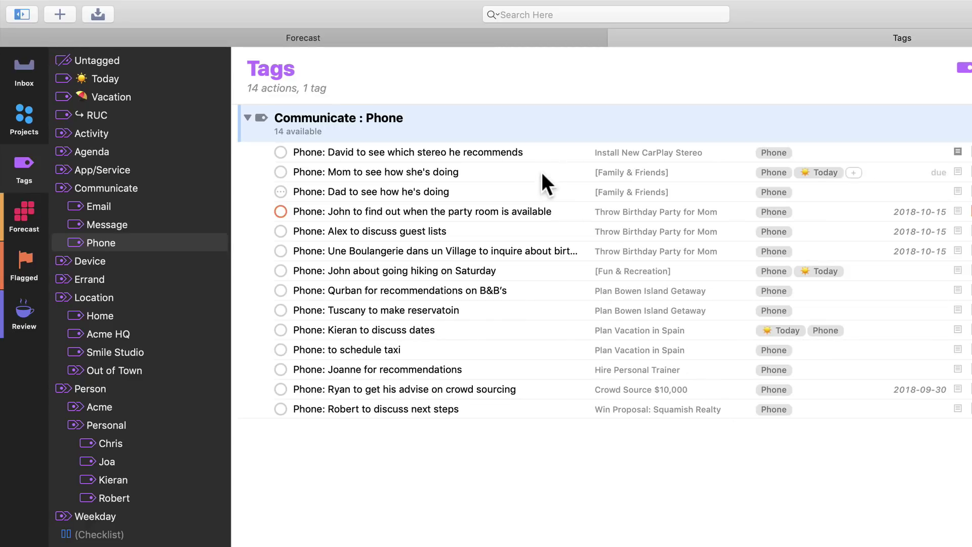
- Tag the stereo recommendations phone action as Today, then close the Tags tab to leave Forecast
right_click(542, 149)
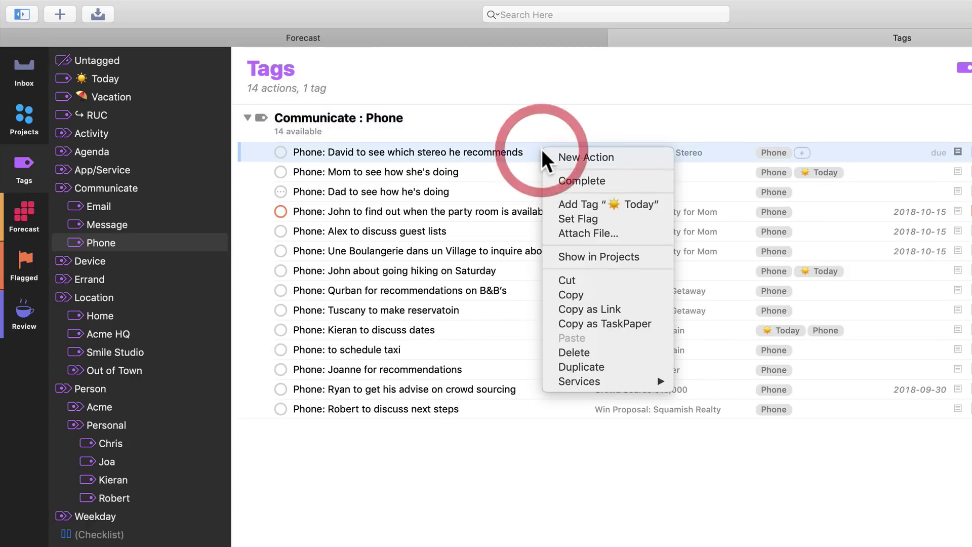
left_click(563, 203)
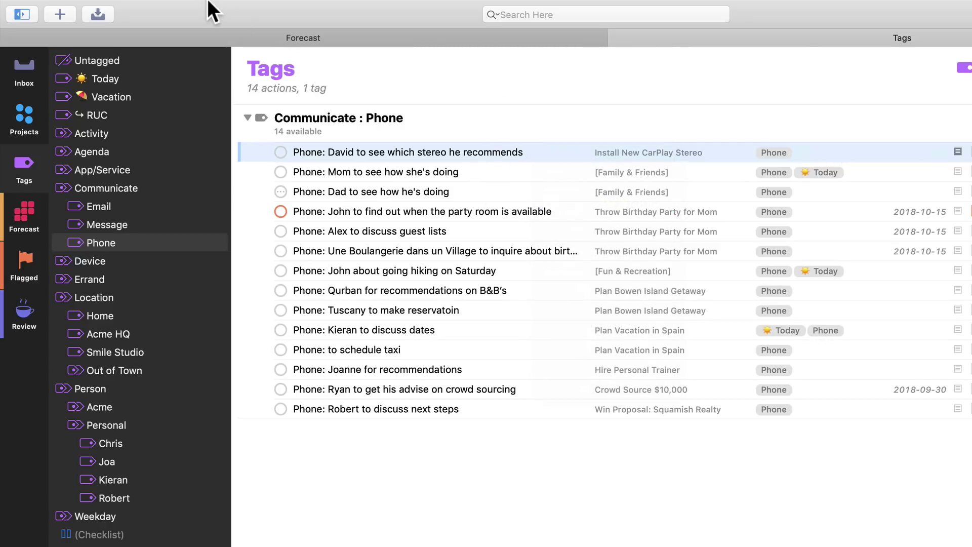
mouse_move(190, 5)
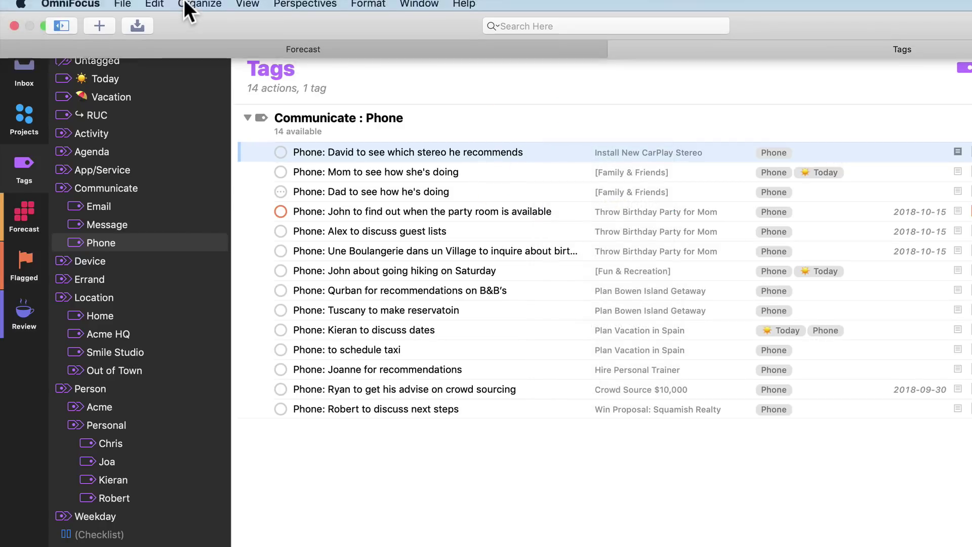
left_click(152, 6)
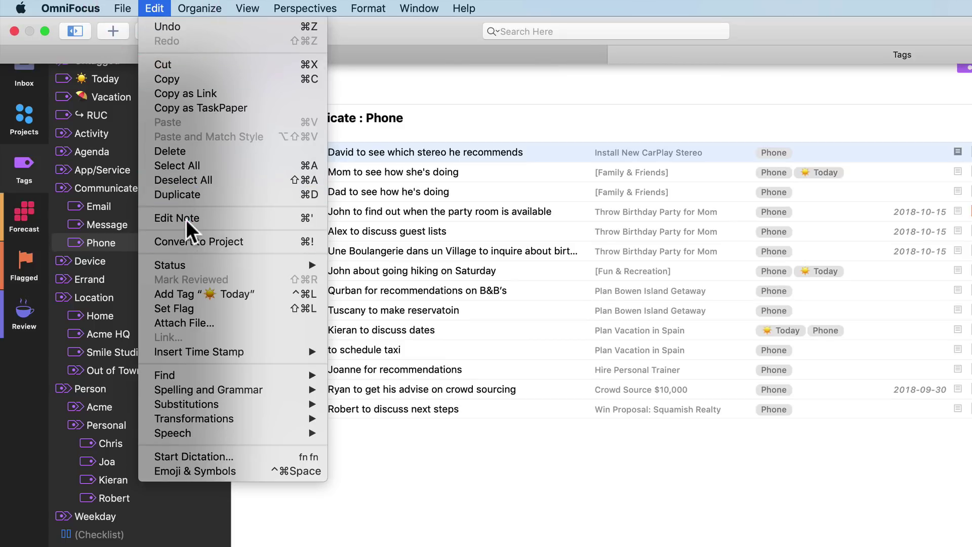
left_click(197, 294)
left_click(438, 447)
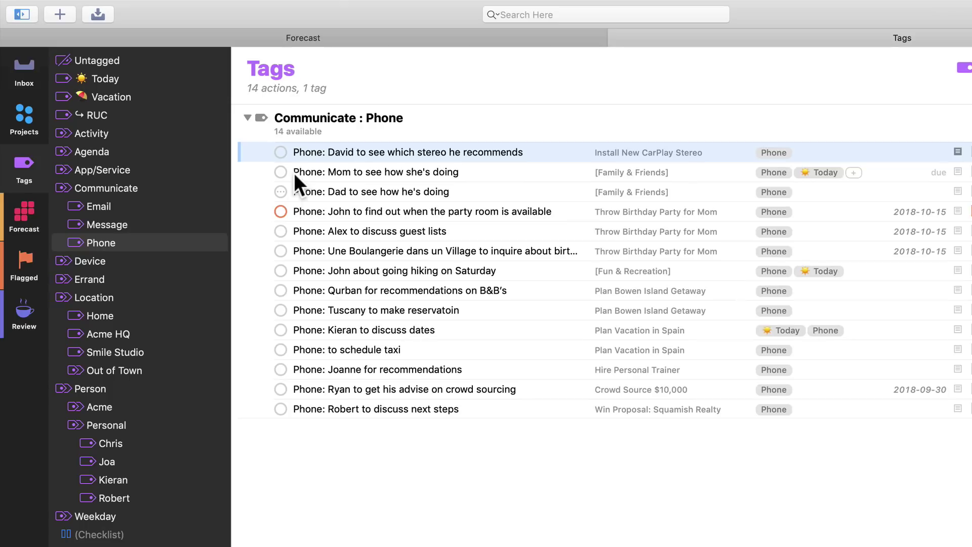
key("super+shift+t")
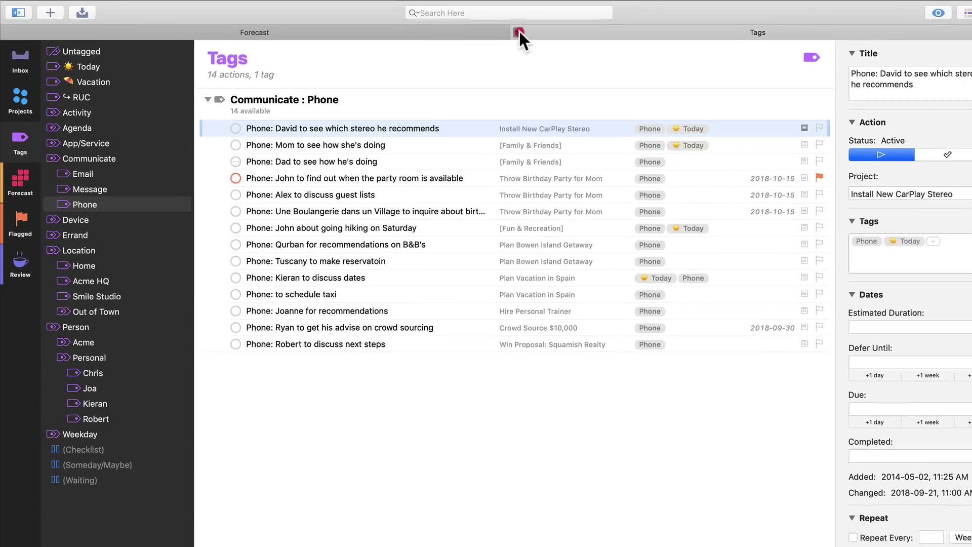
left_click(519, 31)
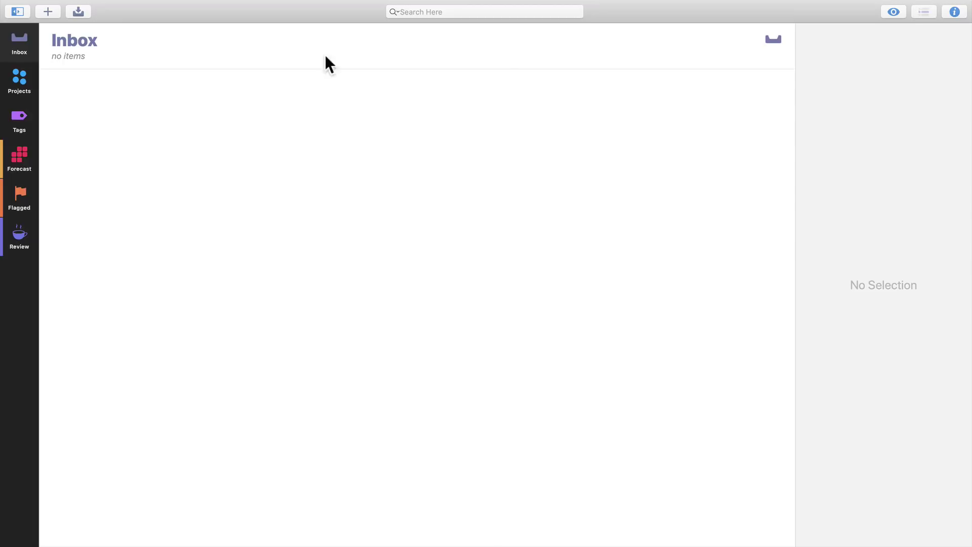
- Add a custom perspective named 'Untagged' with Control-U as its keyboard shortcut
left_click(251, 7)
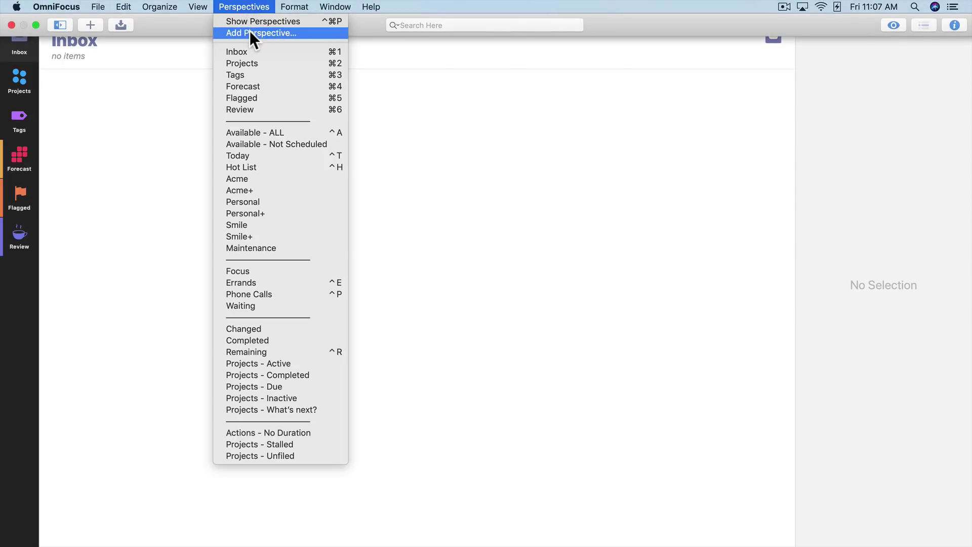
left_click(250, 31)
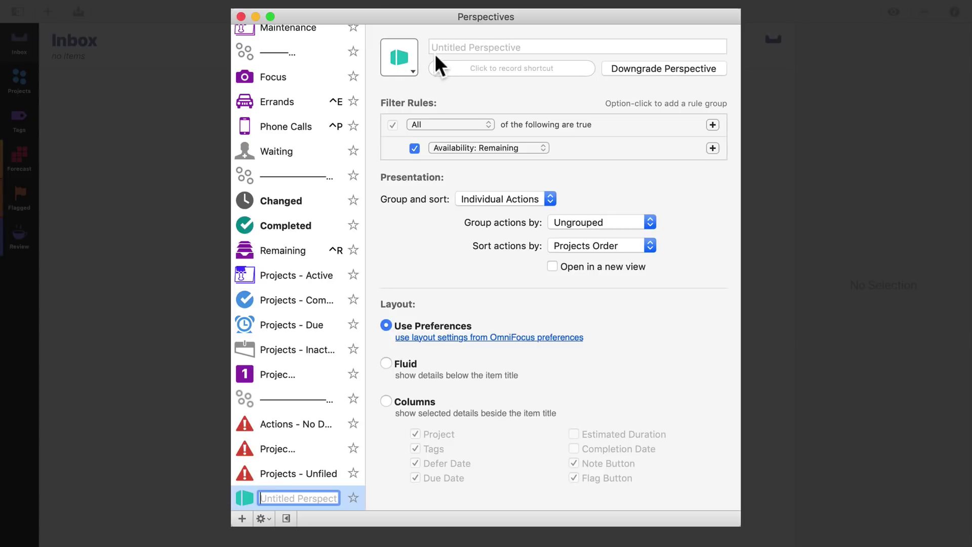
left_click(434, 47)
type("Unt")
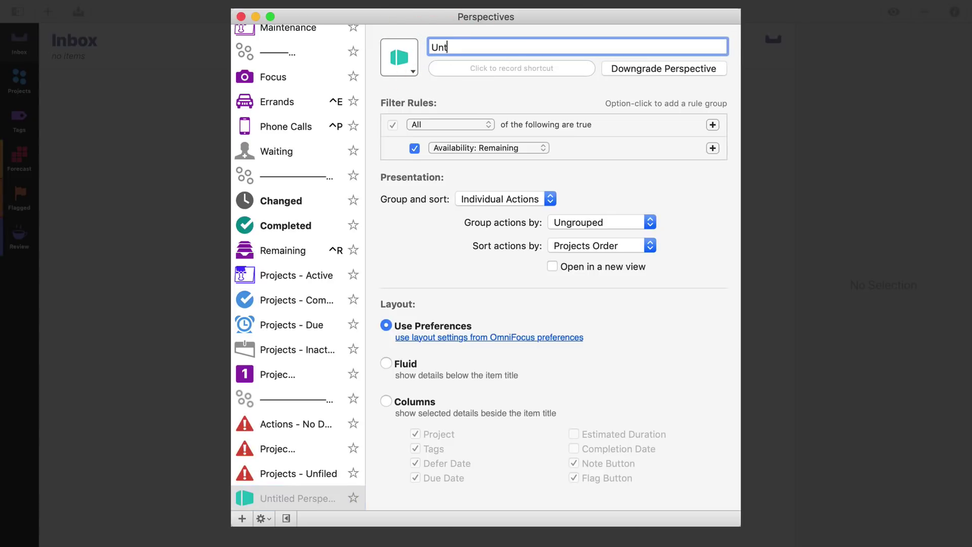
type("agged")
left_click(505, 67)
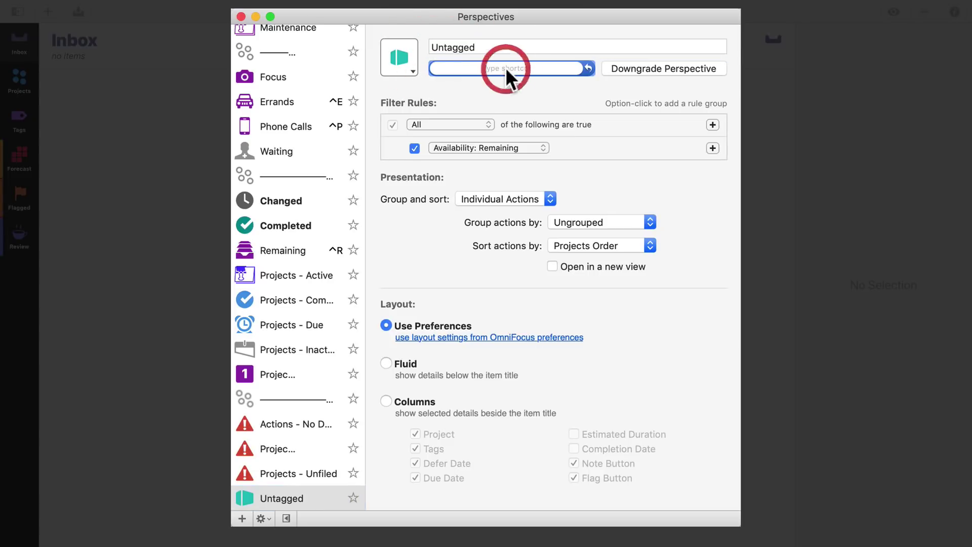
key("ctrl+u")
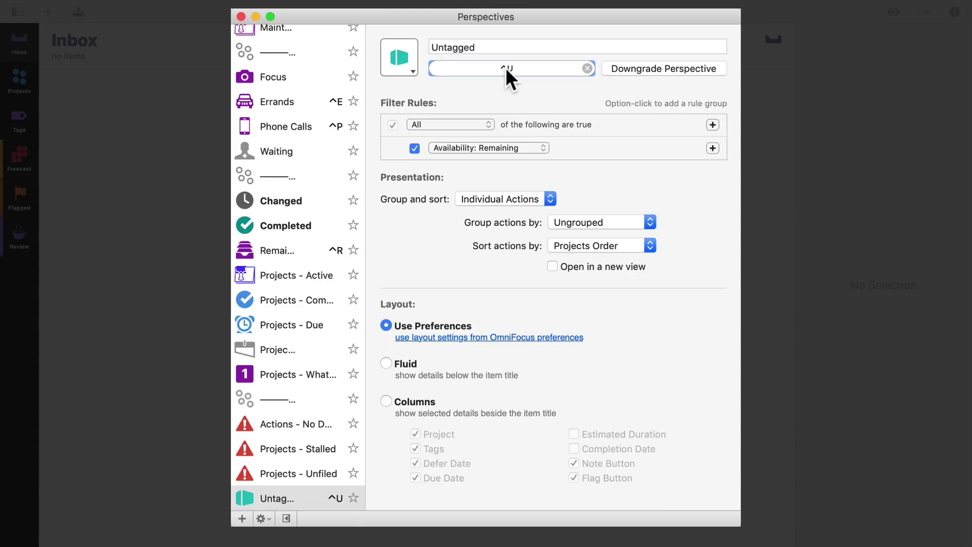
- Set the Untagged perspective's icon to a red warning triangle
left_click(412, 71)
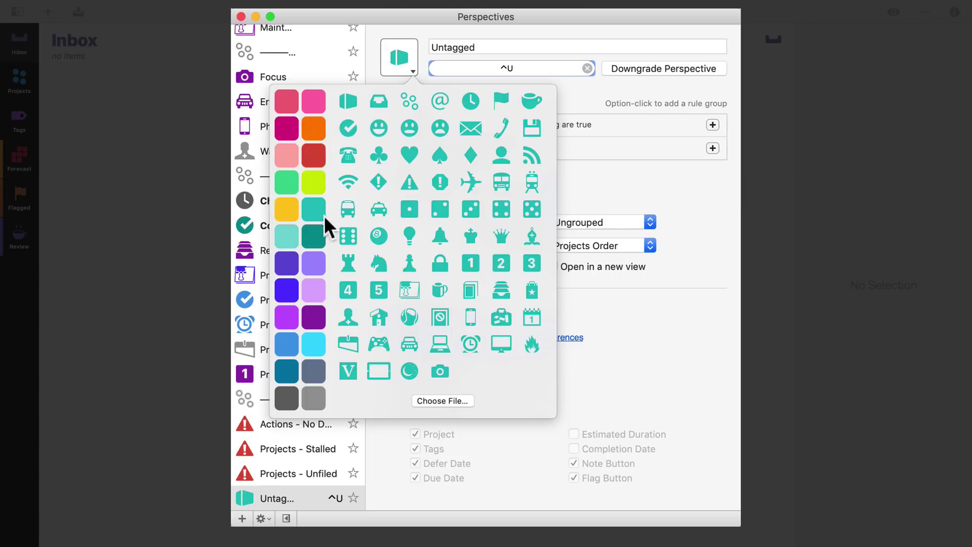
left_click(313, 154)
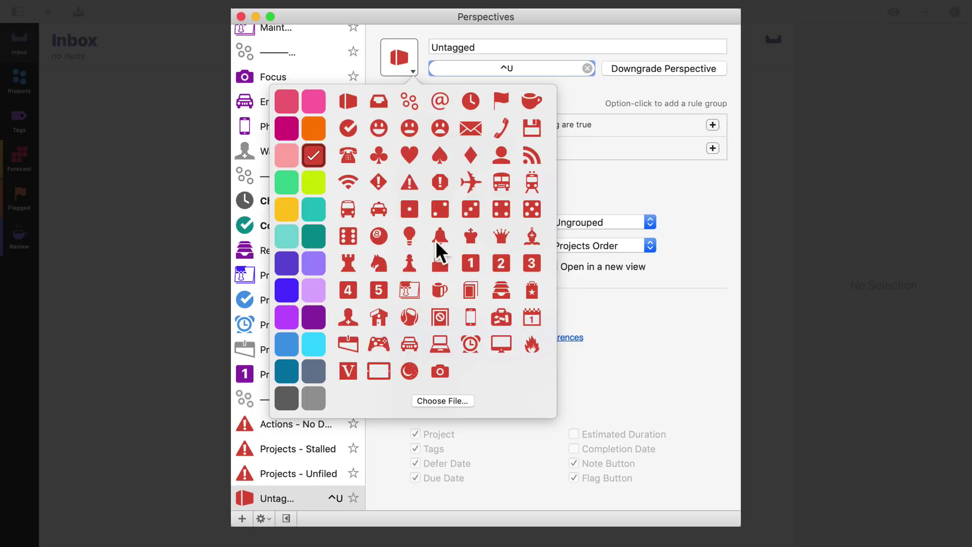
left_click(410, 178)
- Keep the filter matching All, with Availability: Remaining as the first rule
left_click(397, 47)
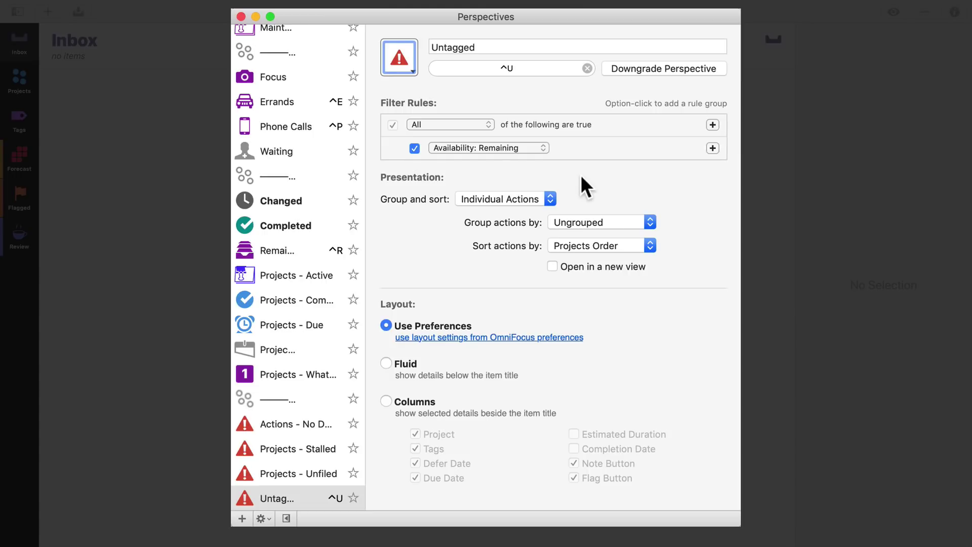
left_click(485, 124)
left_click(484, 123)
left_click(511, 147)
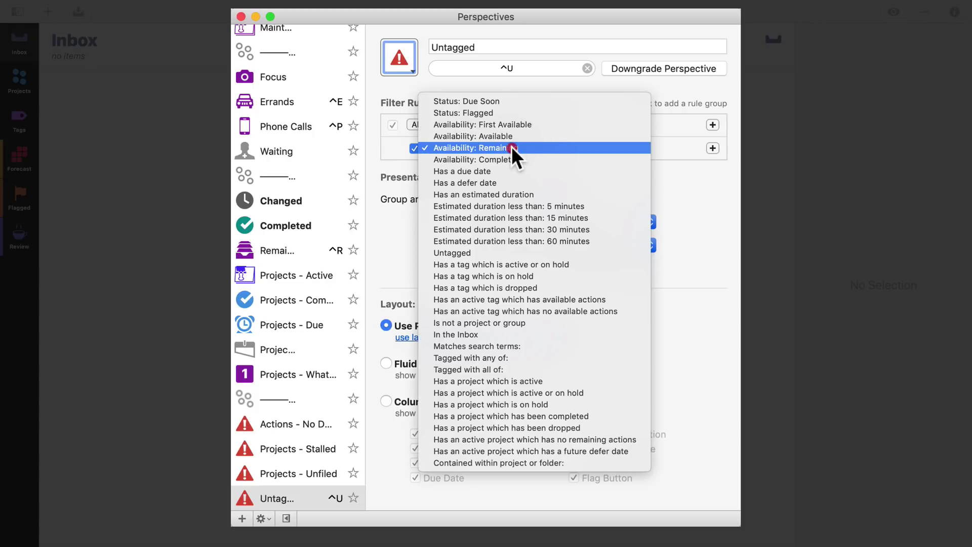
left_click(511, 147)
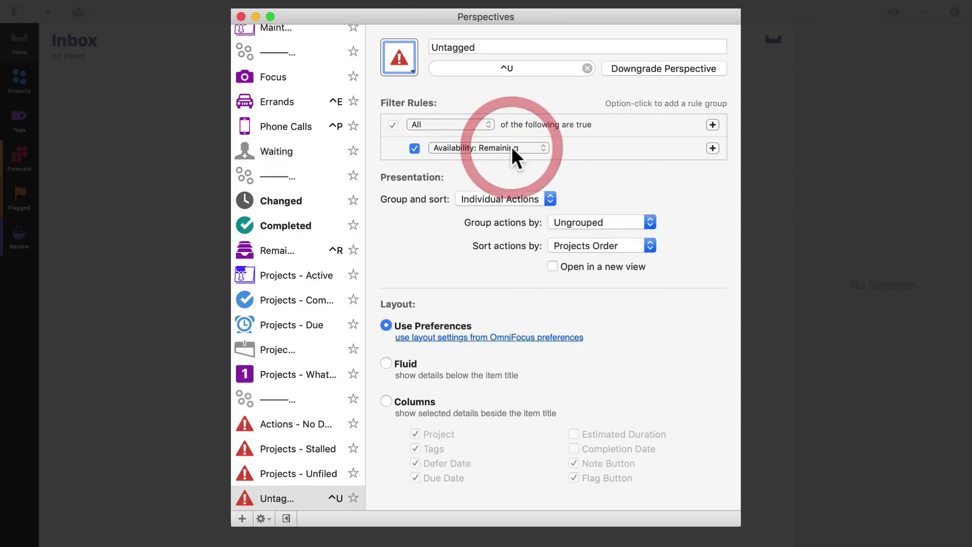
- Add filter rules for Untagged and Is not a project or group
left_click(711, 148)
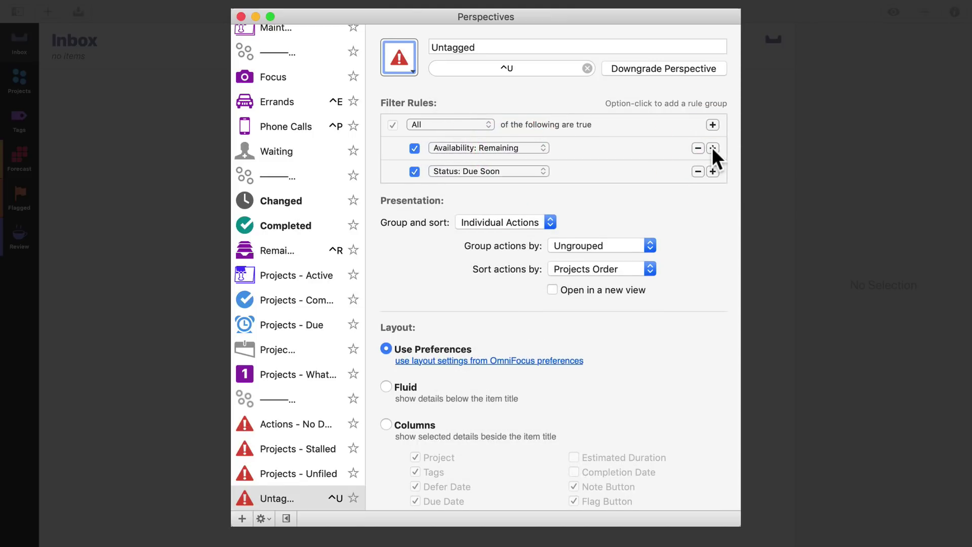
left_click(528, 172)
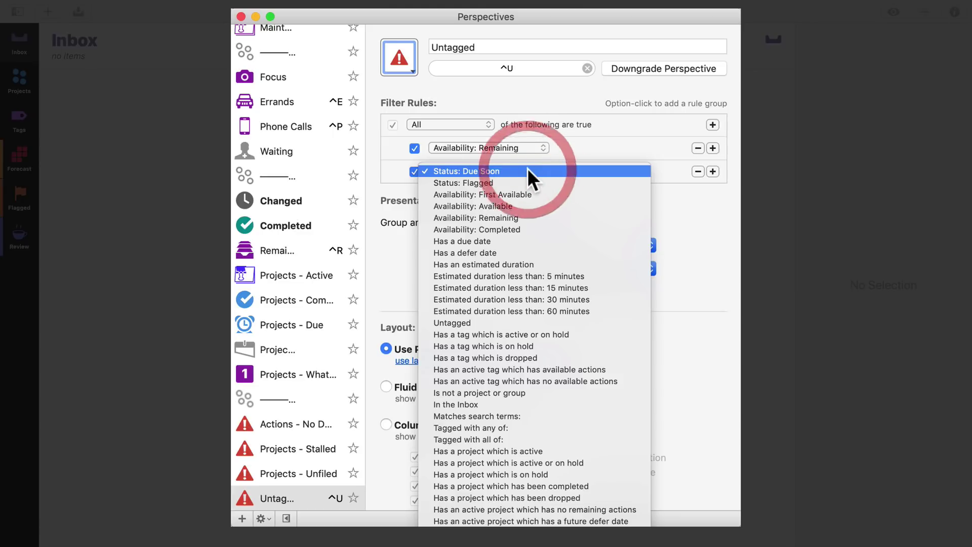
key("u")
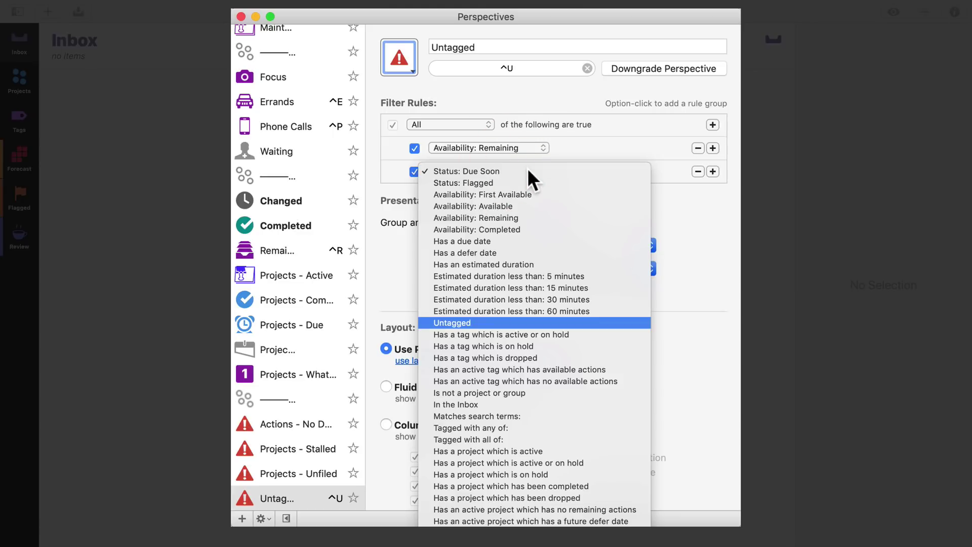
key("Return")
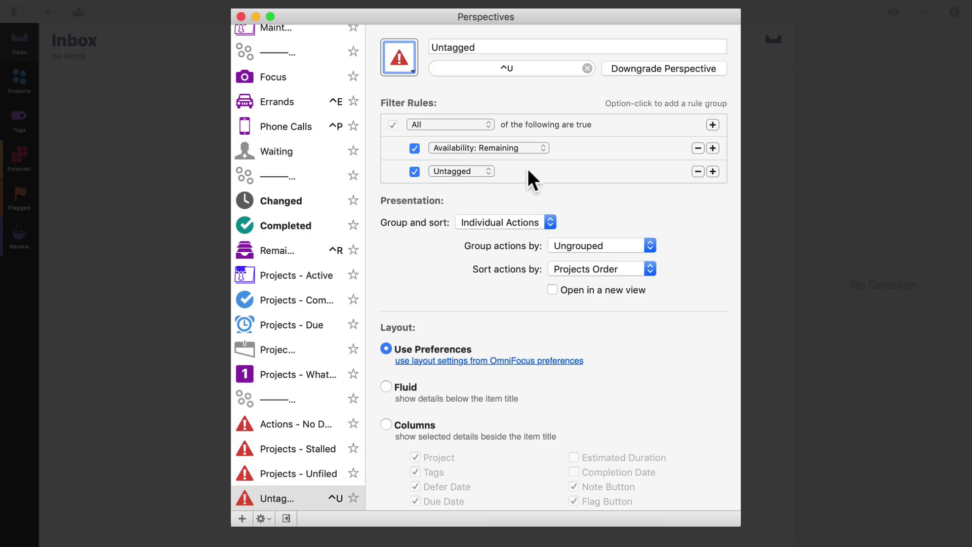
left_click(712, 171)
left_click(517, 192)
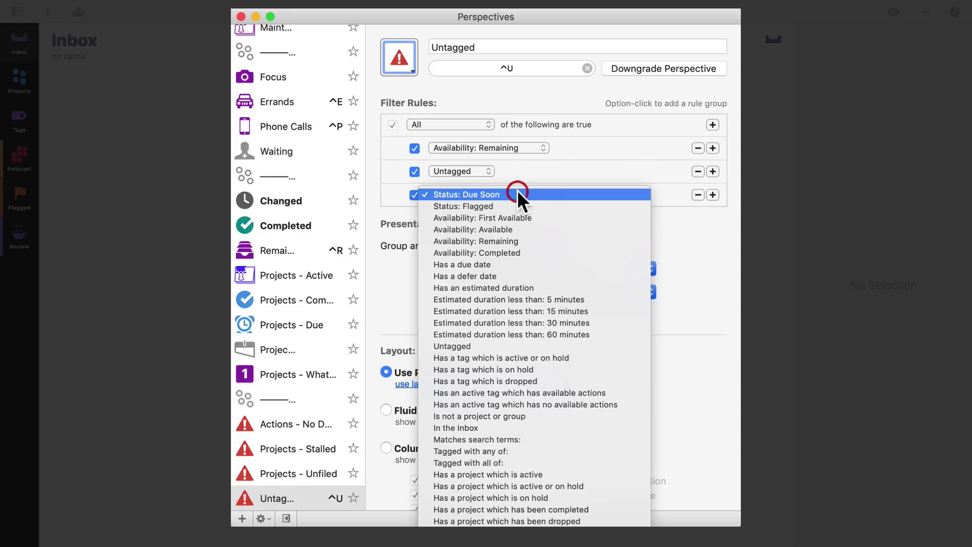
key("i")
key("Return")
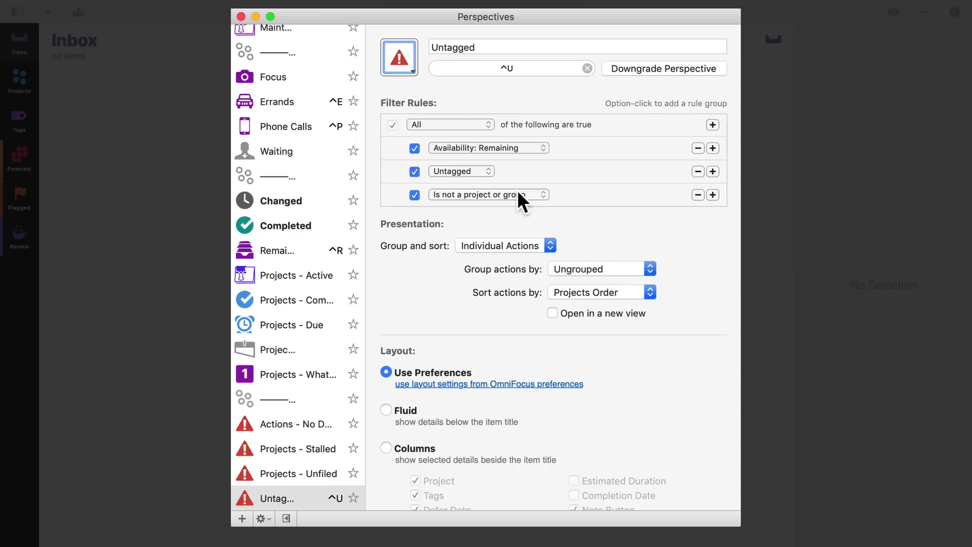
key("alt")
- Add a nested rule group matching None, holding the rule In the Inbox
left_click(713, 195, "alt")
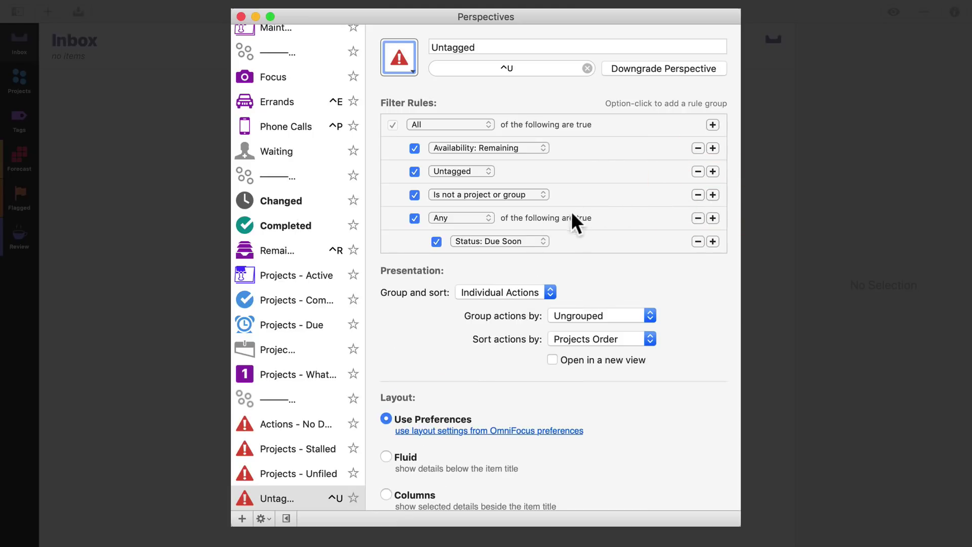
left_click(484, 218)
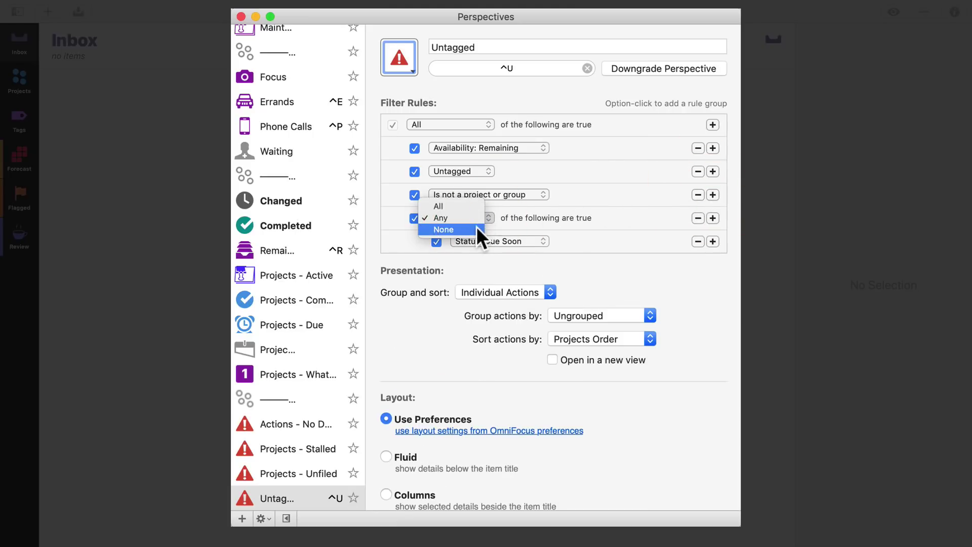
left_click(478, 229)
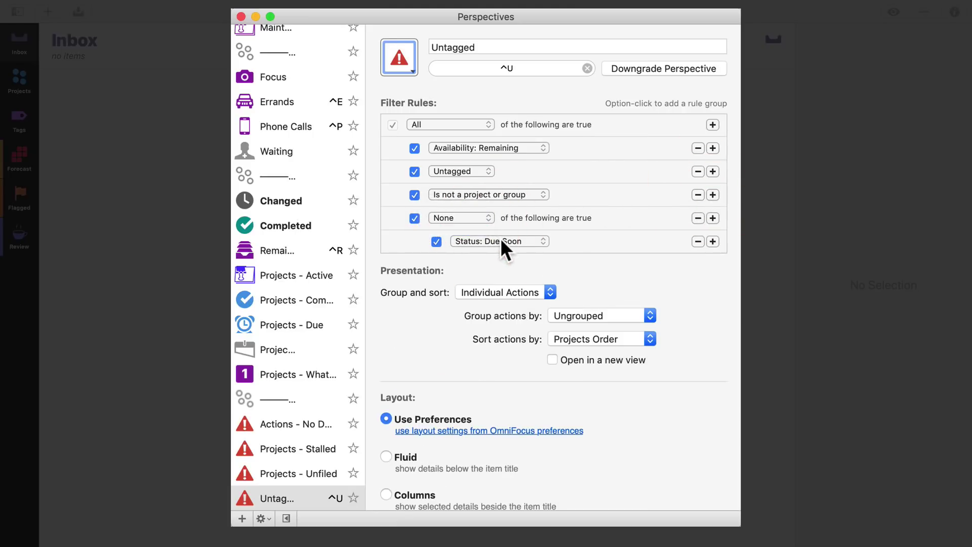
left_click(501, 241)
type("in")
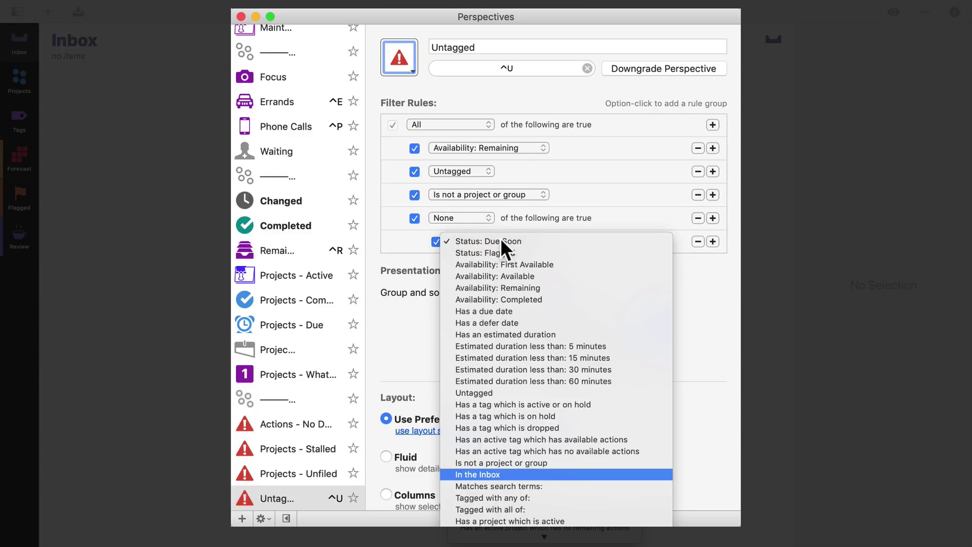
key("Return")
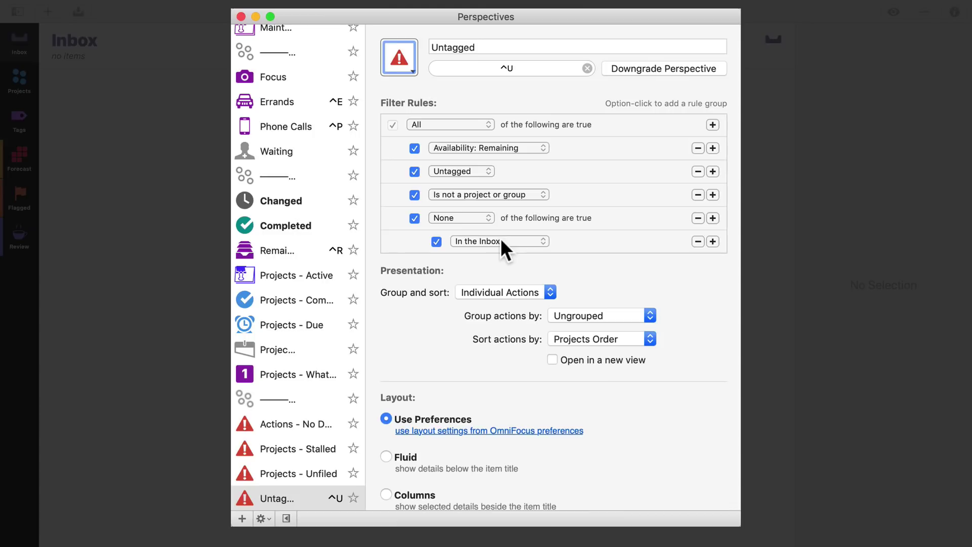
- Group and sort by Entire Projects, group projects by Folder, and toggle the sidebar star
left_click(497, 291)
left_click(496, 300)
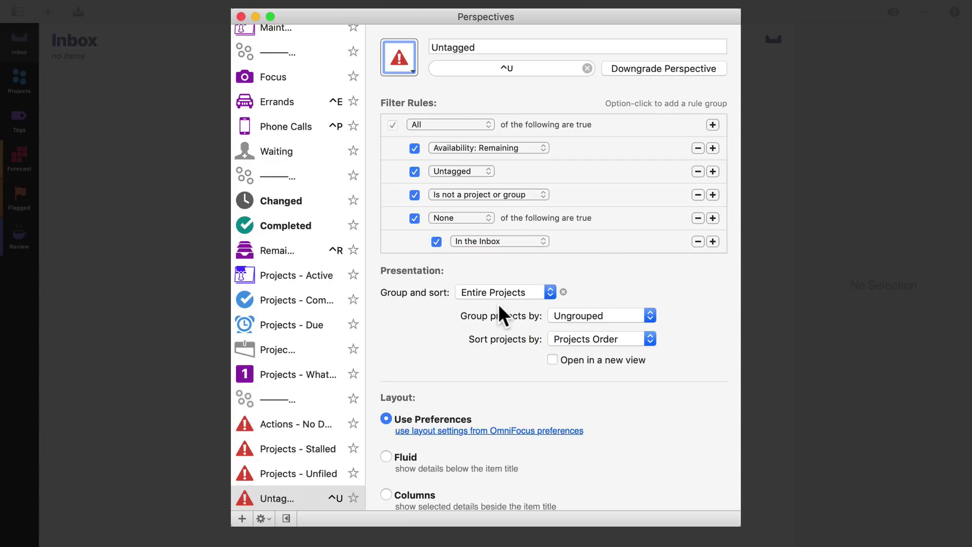
left_click(615, 319)
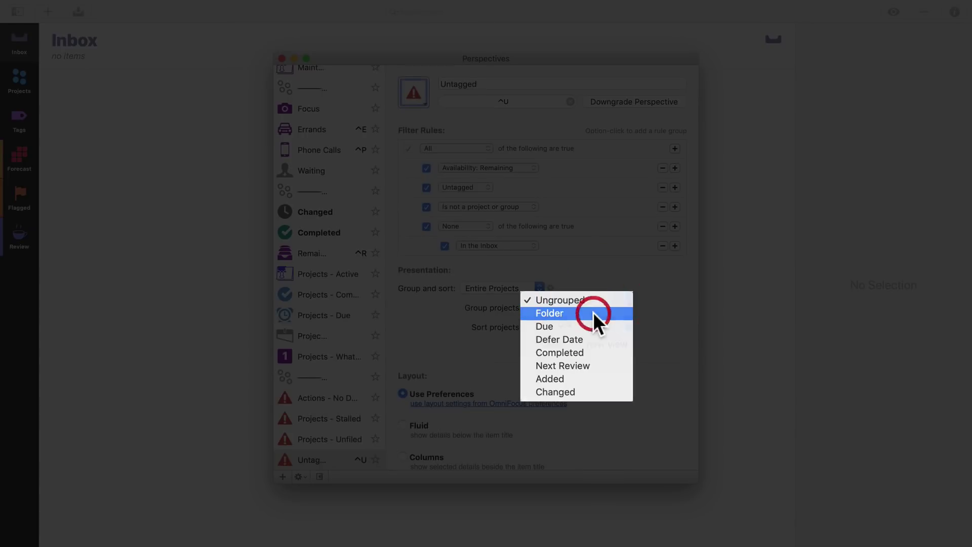
left_click(593, 312)
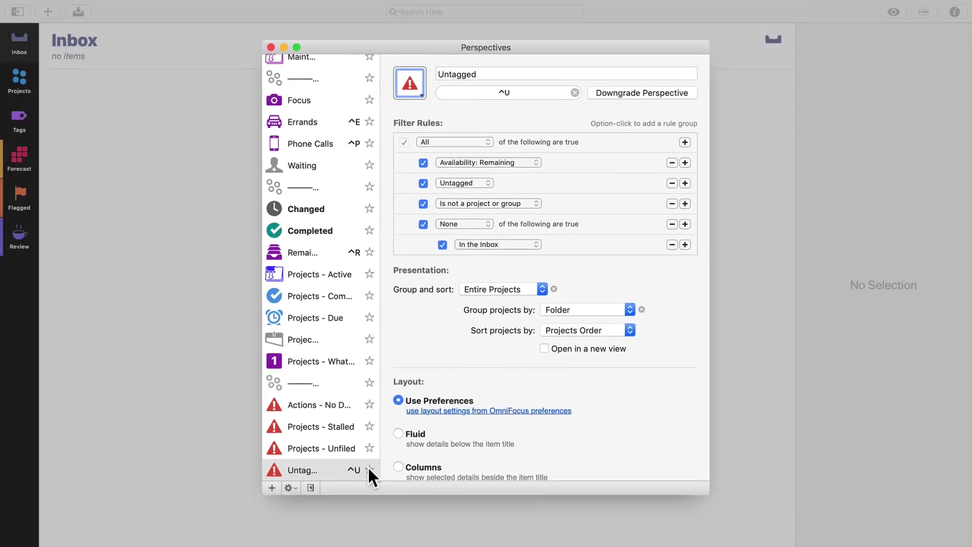
left_click(353, 498)
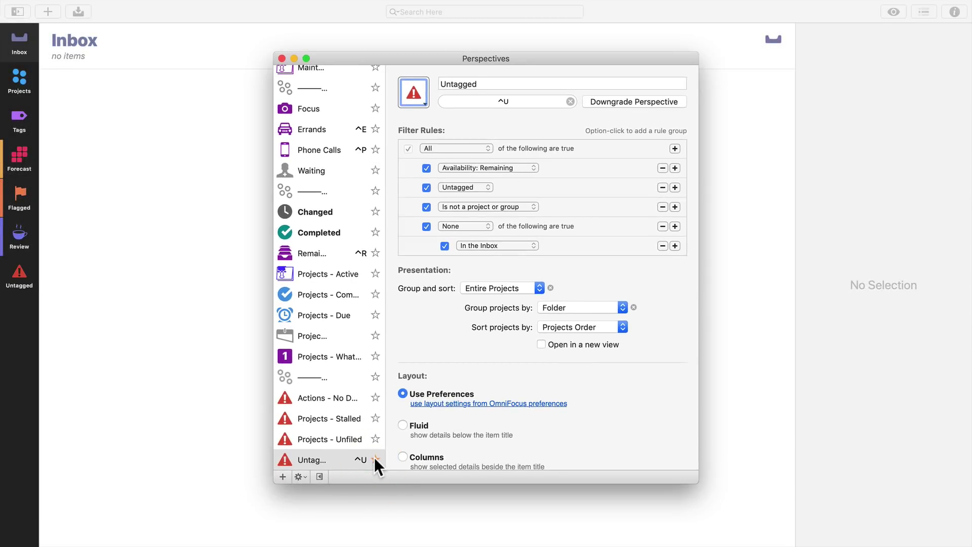
left_click(375, 459)
- Show the Untagged perspective and tag 'Pick up iPhone Xs Max' as Errand
key("ctrl+u")
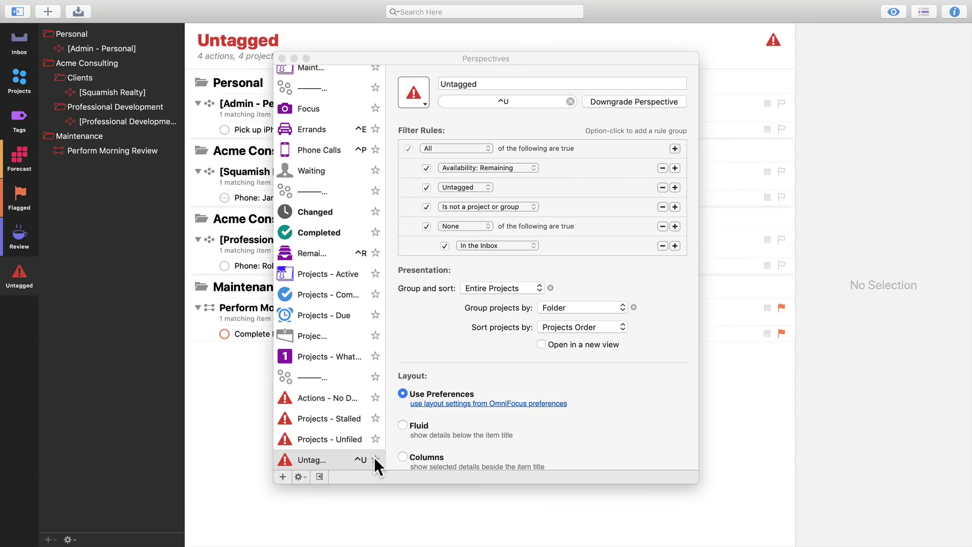
left_click(281, 58)
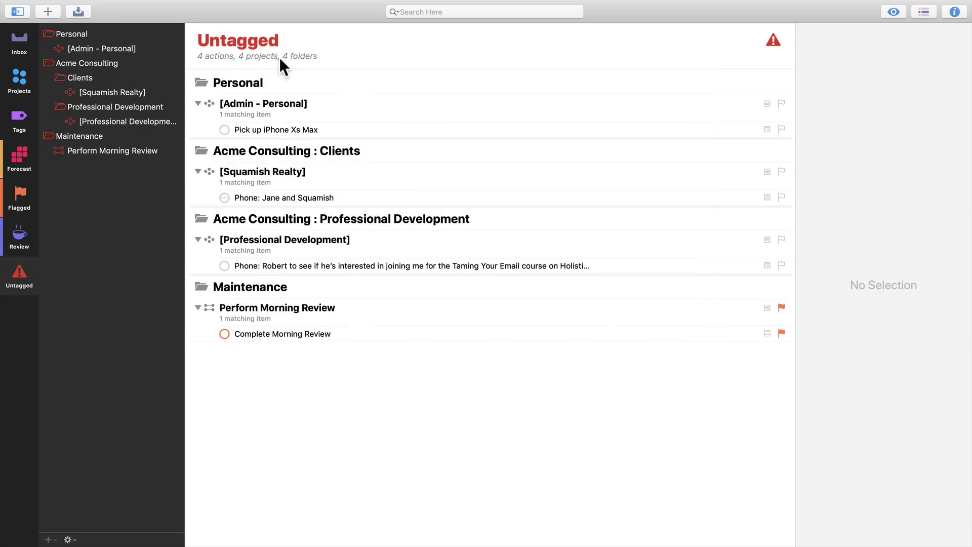
left_click(335, 126)
left_click(818, 213)
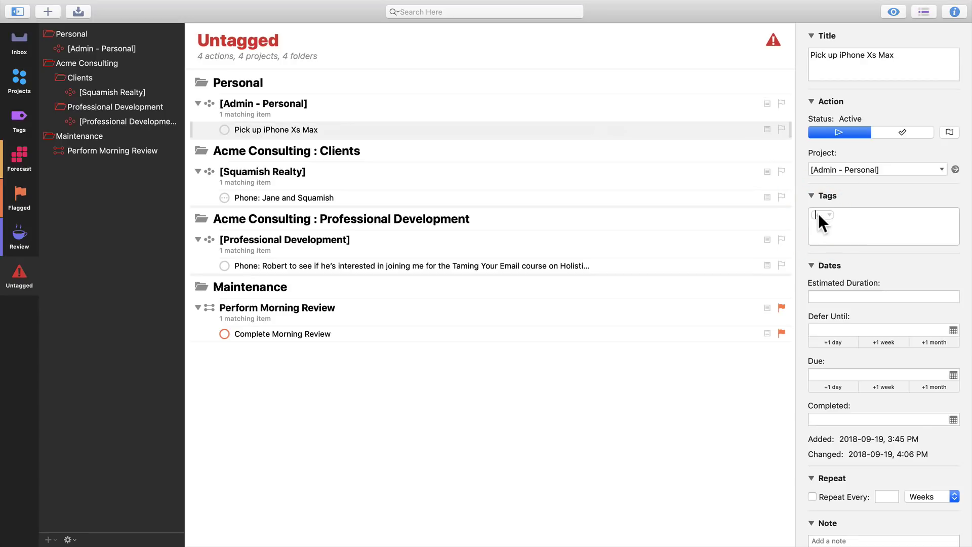
type("erran")
key("Return")
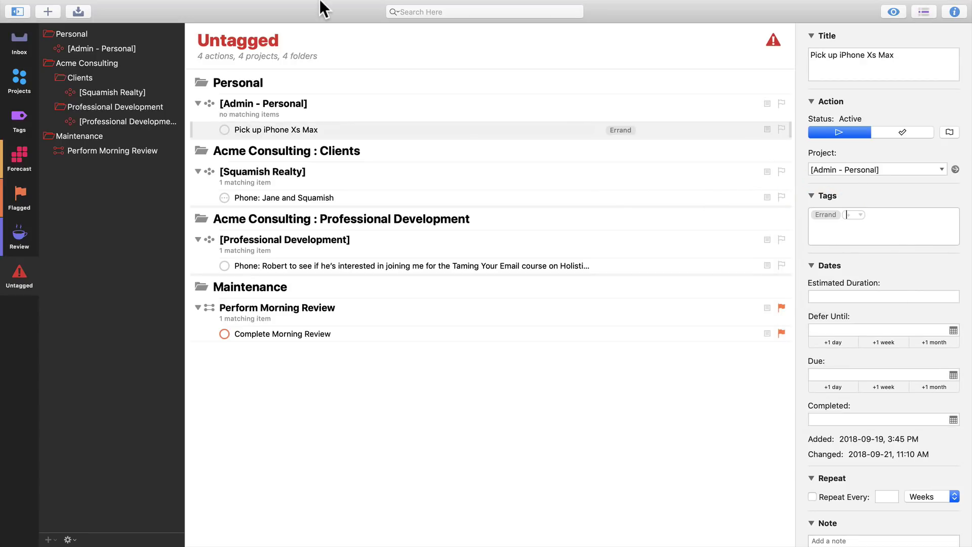
- Clean up the list so the newly tagged action drops out
mouse_move(303, 6)
left_click(170, 7)
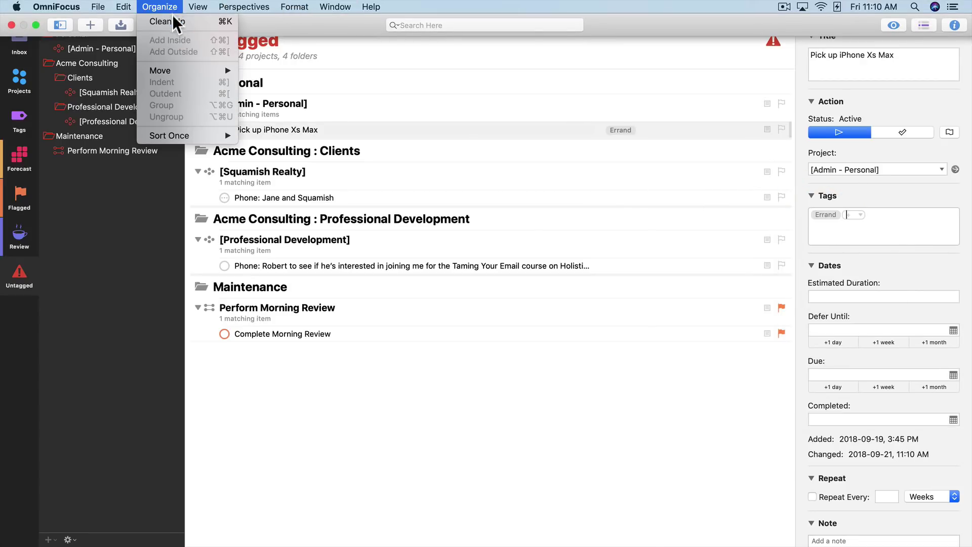
left_click(172, 20)
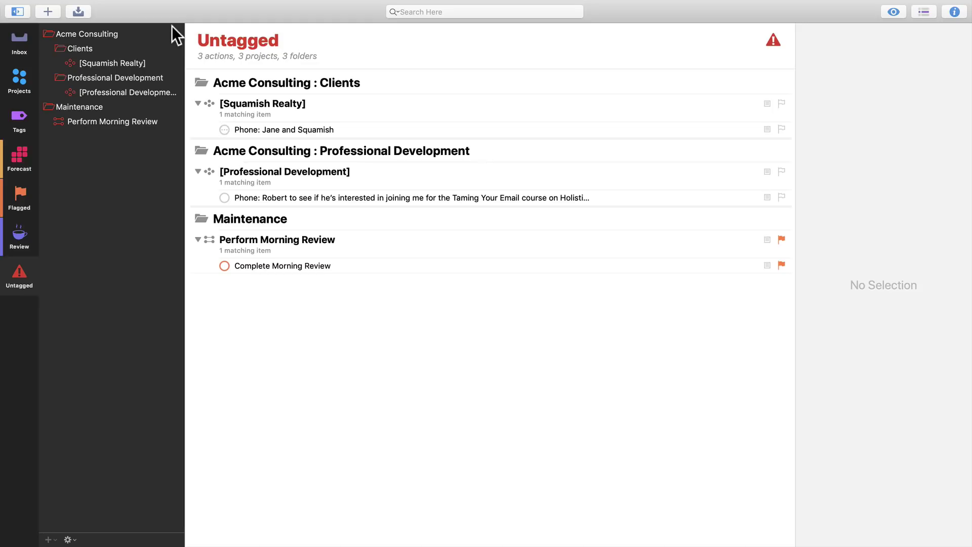
- Add a new custom perspective named 'Vacation: Home'
left_click(244, 7)
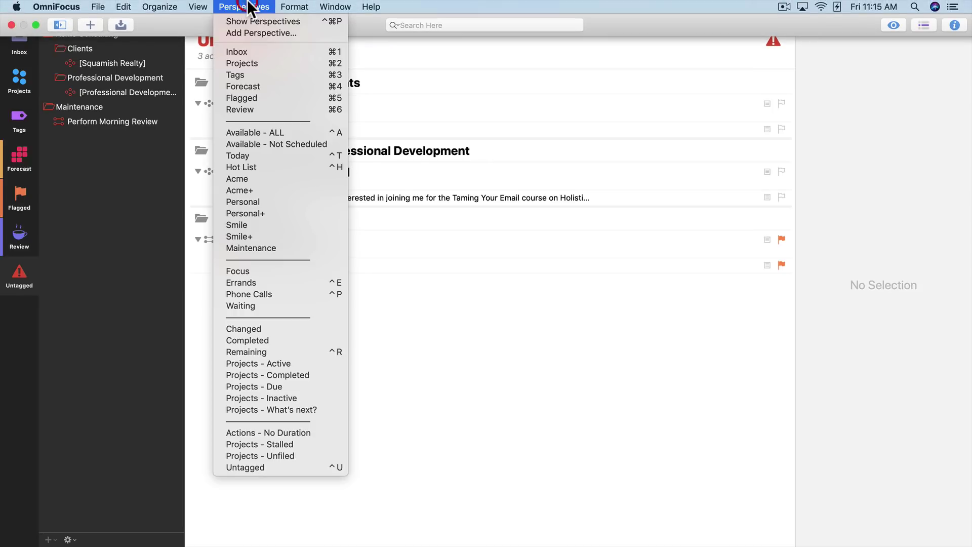
left_click(249, 35)
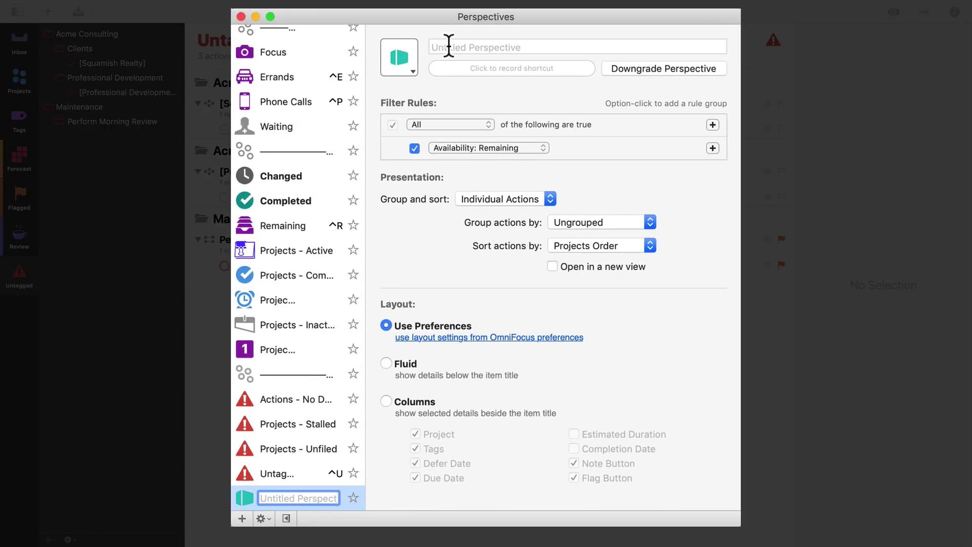
left_click(449, 45)
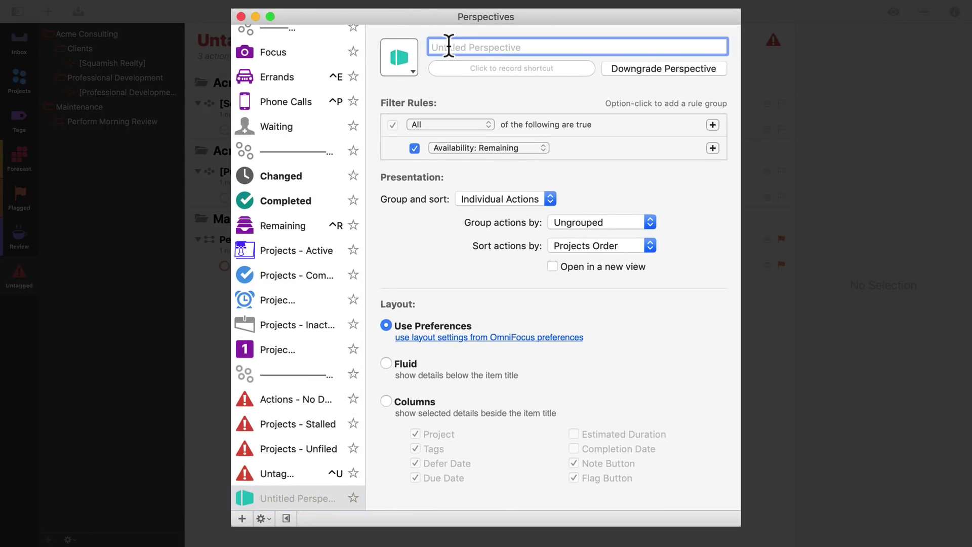
type("Vacation: Home")
- Give the perspective a dark teal house icon
left_click(413, 71)
left_click(314, 235)
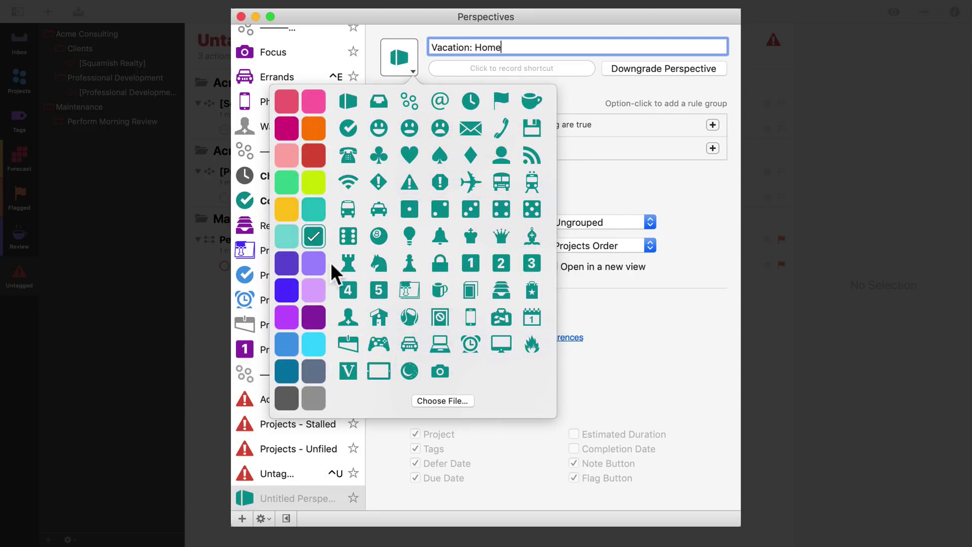
left_click(380, 319)
left_click(410, 67)
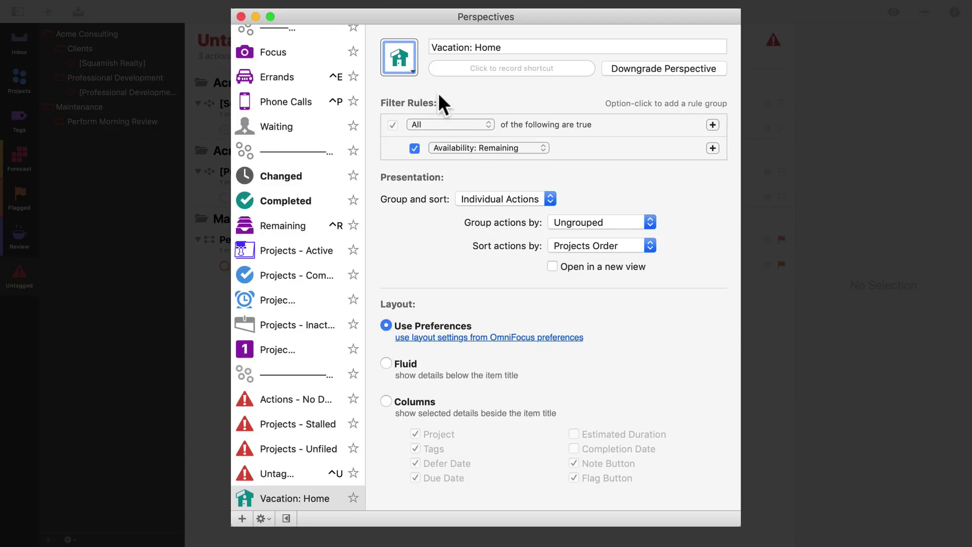
- Set the first rule to Availability: Available and add a 'Tagged with all of' rule
left_click(481, 148)
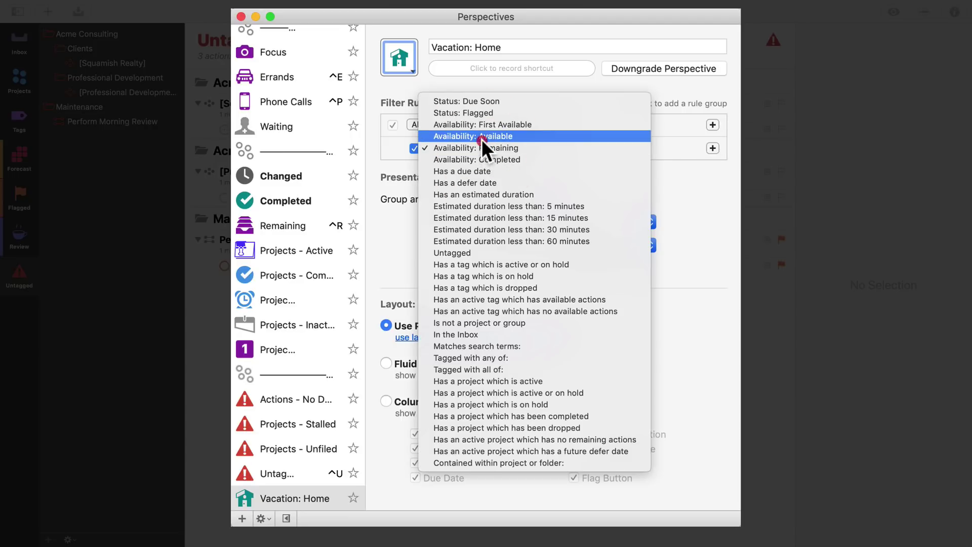
left_click(482, 139)
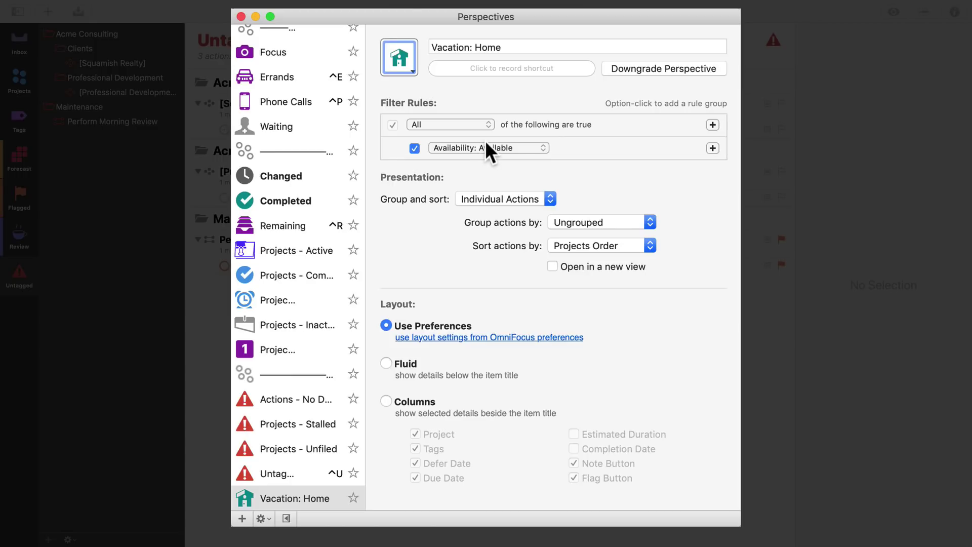
left_click(712, 147)
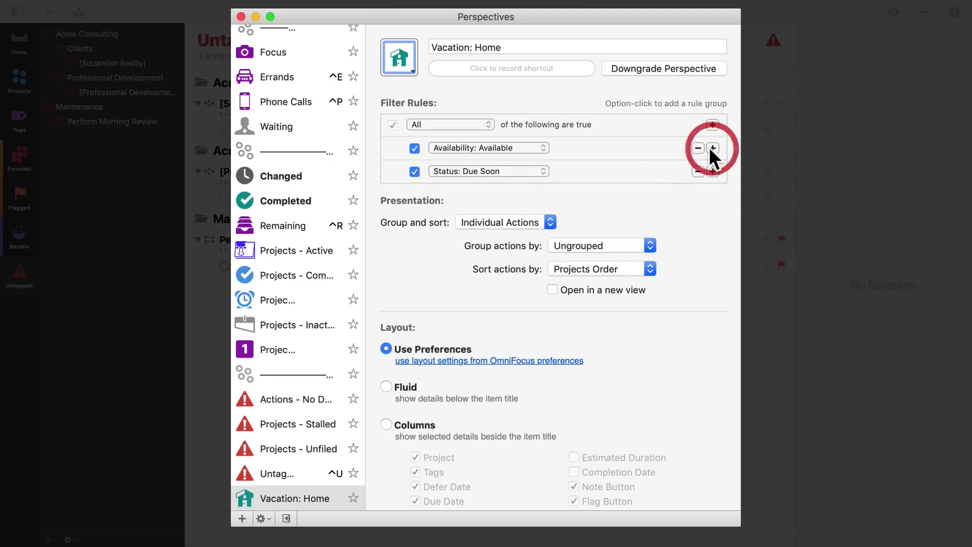
left_click(490, 173)
key("t")
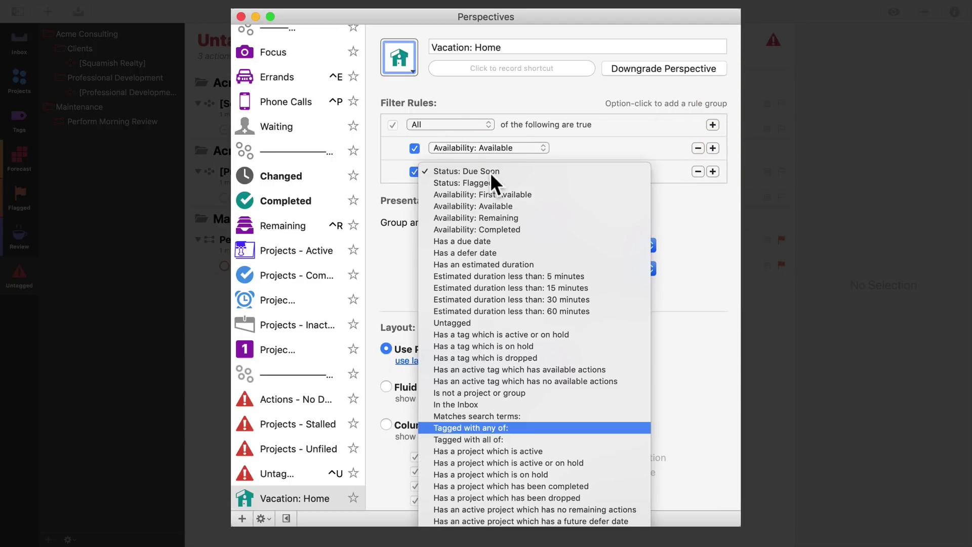
key("Down")
key("Return")
- Add the Home and Vacation tags to that rule and group actions by Project
left_click(576, 171)
type("home")
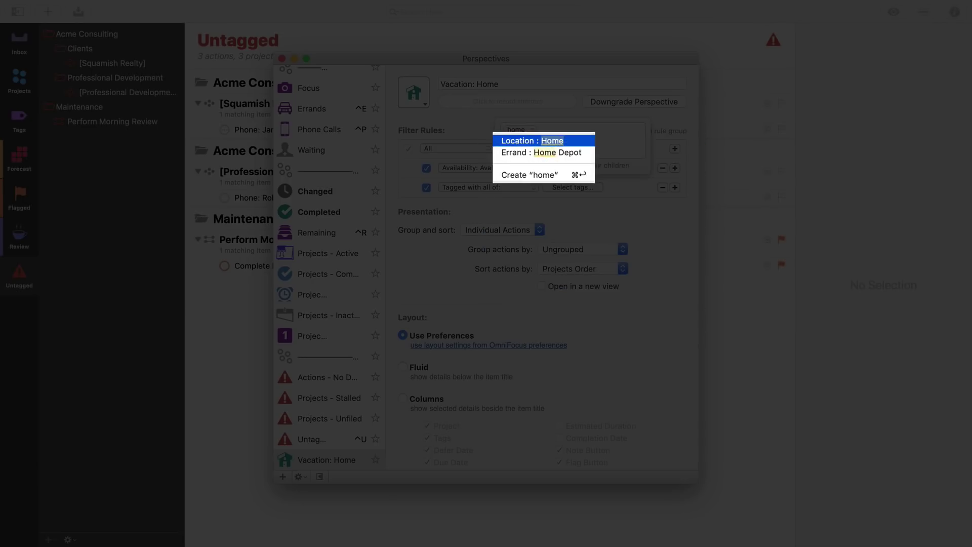
key("Return")
left_click(560, 102)
key("Return")
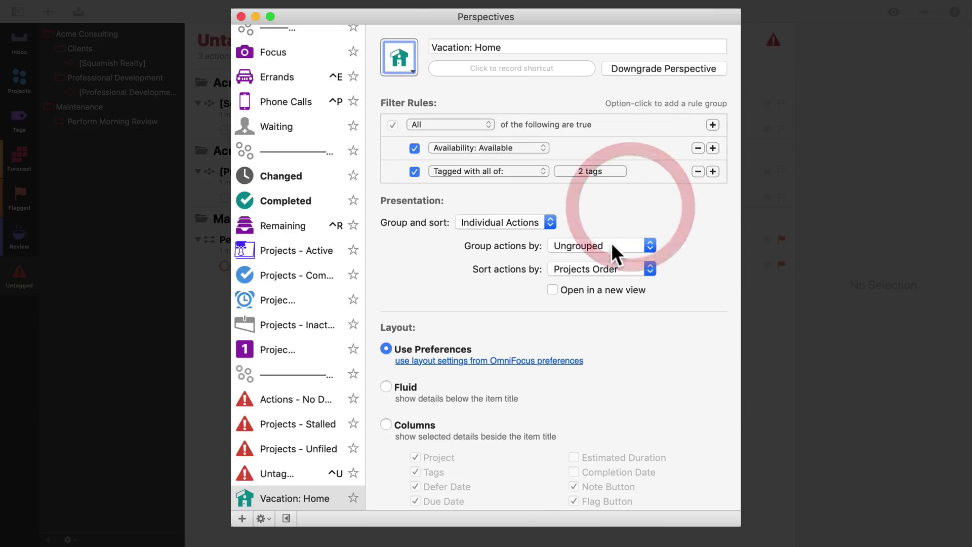
left_click(611, 245)
left_click(589, 278)
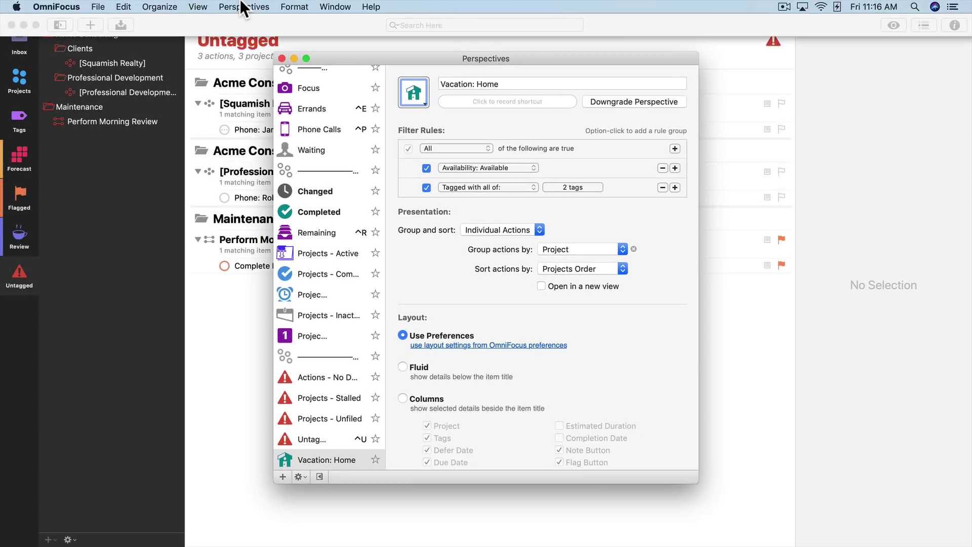
- Switch to the Vacation: Home perspective to show its three Household actions, then close the perspectives editor
left_click(244, 8)
left_click(279, 479)
left_click(282, 58)
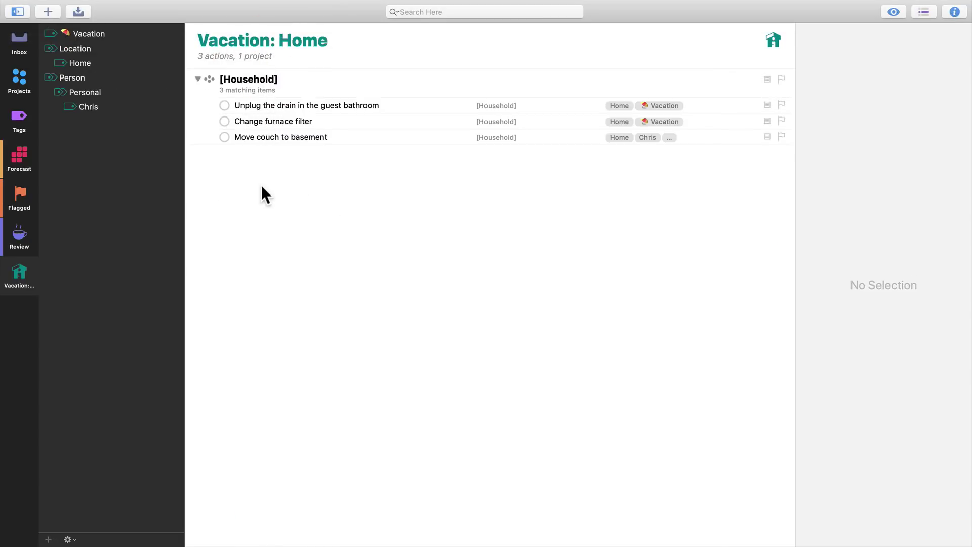